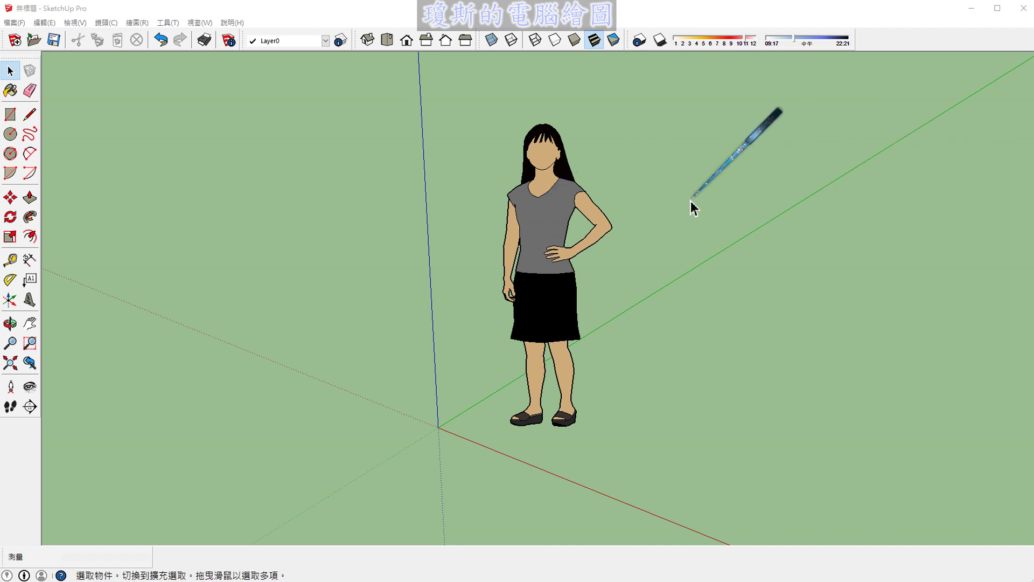
- Make a series of drags across the right side of the screen
{"action": "mouse_move", "coordinate": [631, 150]}
{"action": "left_mouse_down"}
{"action": "mouse_move", "coordinate": [452, 210]}
{"action": "mouse_move", "coordinate": [625, 334]}
{"action": "mouse_move", "coordinate": [638, 151]}
{"action": "left_mouse_up"}
{"action": "left_click_drag", "start_coordinate": [700, 170], "coordinate": [762, 170]}
{"action": "left_click_drag", "start_coordinate": [687, 207], "coordinate": [770, 197]}
{"action": "mouse_move", "coordinate": [713, 224]}
{"action": "left_mouse_down"}
{"action": "mouse_move", "coordinate": [683, 263]}
{"action": "mouse_move", "coordinate": [773, 274]}
{"action": "left_mouse_up"}
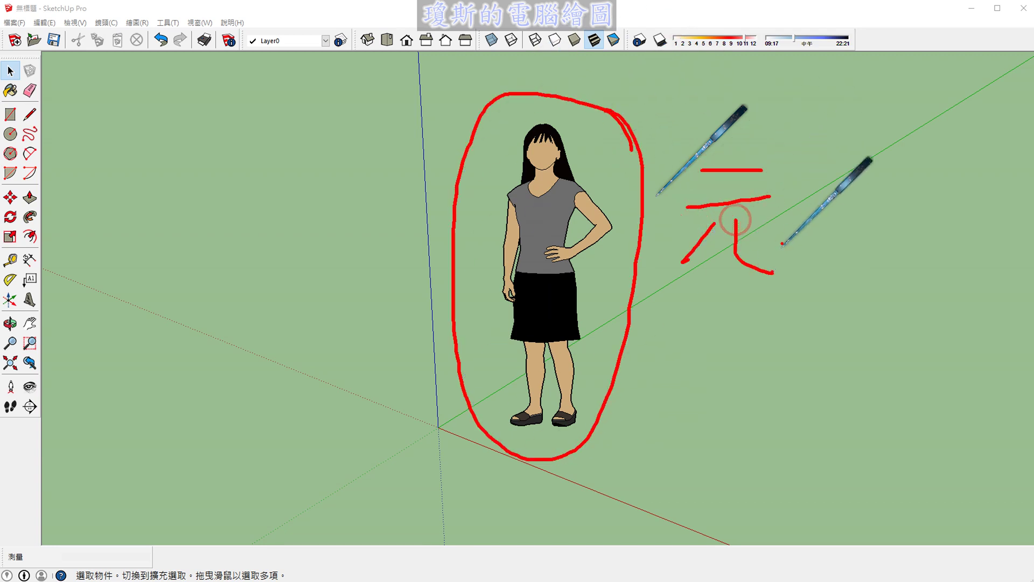
{"action": "mouse_move", "coordinate": [851, 137]}
{"action": "left_mouse_down"}
{"action": "mouse_move", "coordinate": [787, 209]}
{"action": "mouse_move", "coordinate": [800, 269]}
{"action": "left_mouse_up"}
{"action": "mouse_move", "coordinate": [832, 196]}
{"action": "left_mouse_down"}
{"action": "mouse_move", "coordinate": [833, 218]}
{"action": "mouse_move", "coordinate": [899, 196]}
{"action": "left_mouse_up"}
{"action": "left_click_drag", "start_coordinate": [851, 232], "coordinate": [908, 231]}
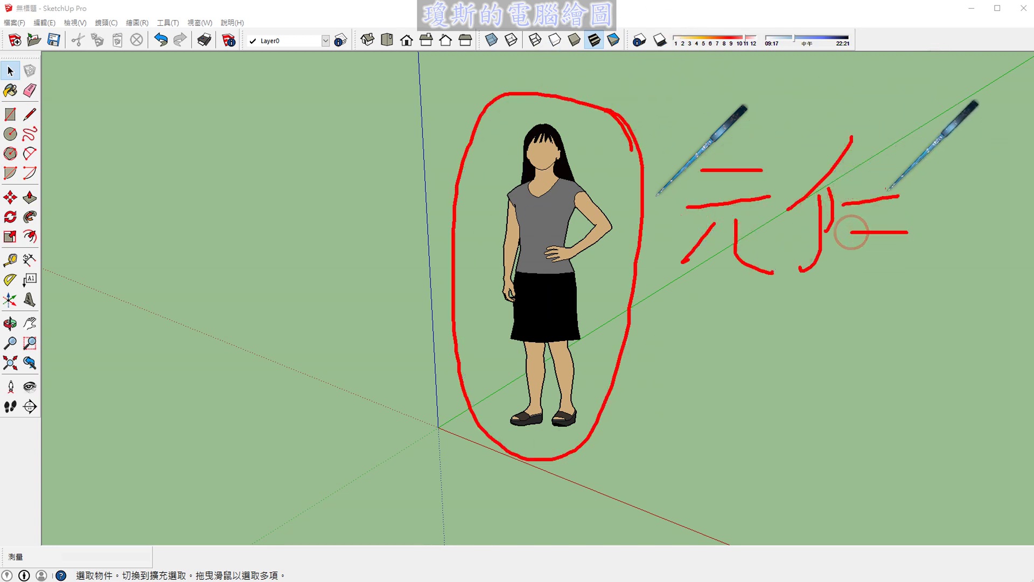
{"action": "left_click_drag", "start_coordinate": [869, 155], "coordinate": [869, 266]}
{"action": "left_click_drag", "start_coordinate": [662, 293], "coordinate": [909, 285]}
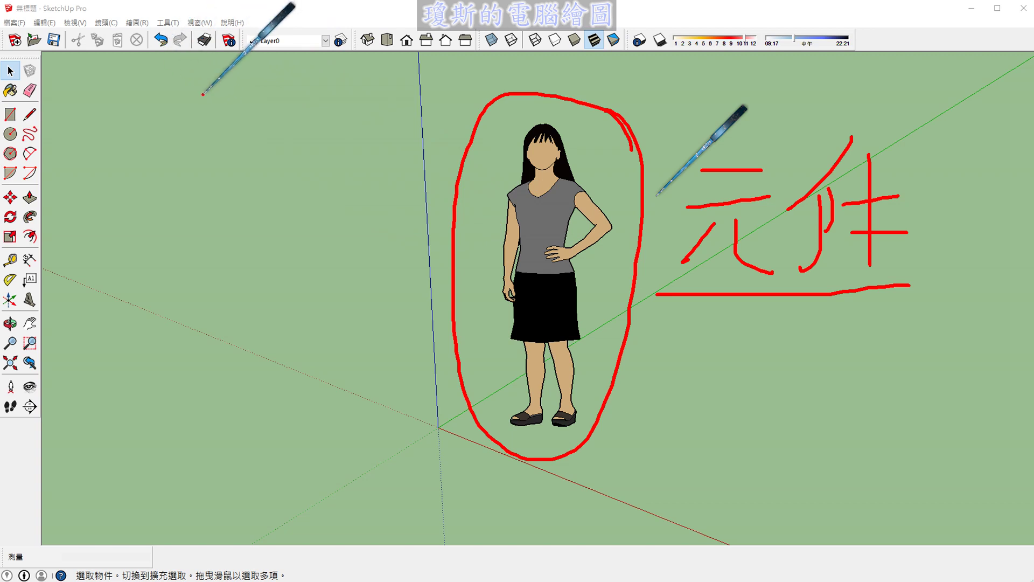
- Open the Components panel from the Window menu and move it next to the model
{"action": "key", "text": "Escape"}
{"action": "left_click", "coordinate": [170, 26]}
{"action": "mouse_move", "coordinate": [200, 23]}
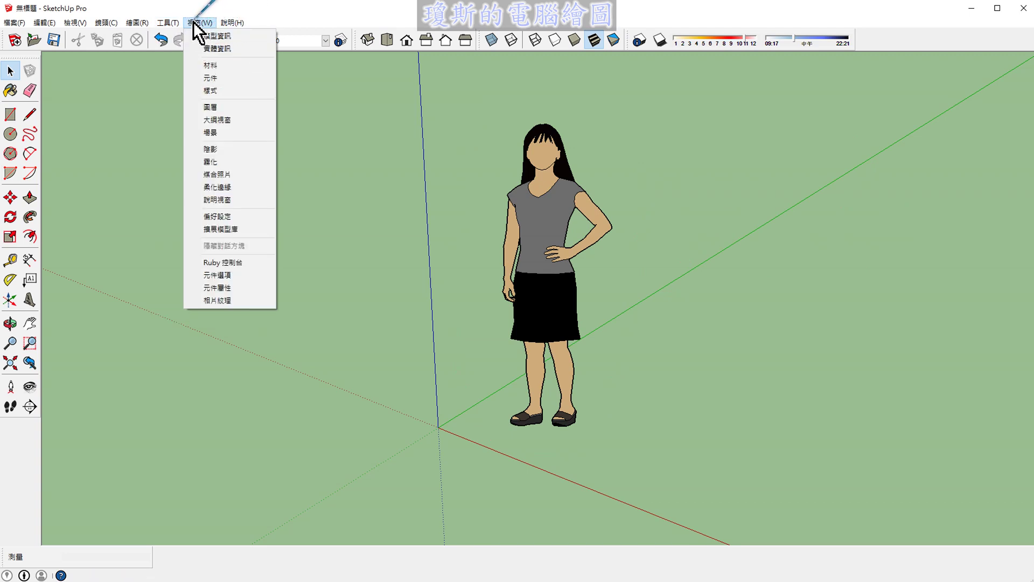
{"action": "left_click", "coordinate": [224, 79]}
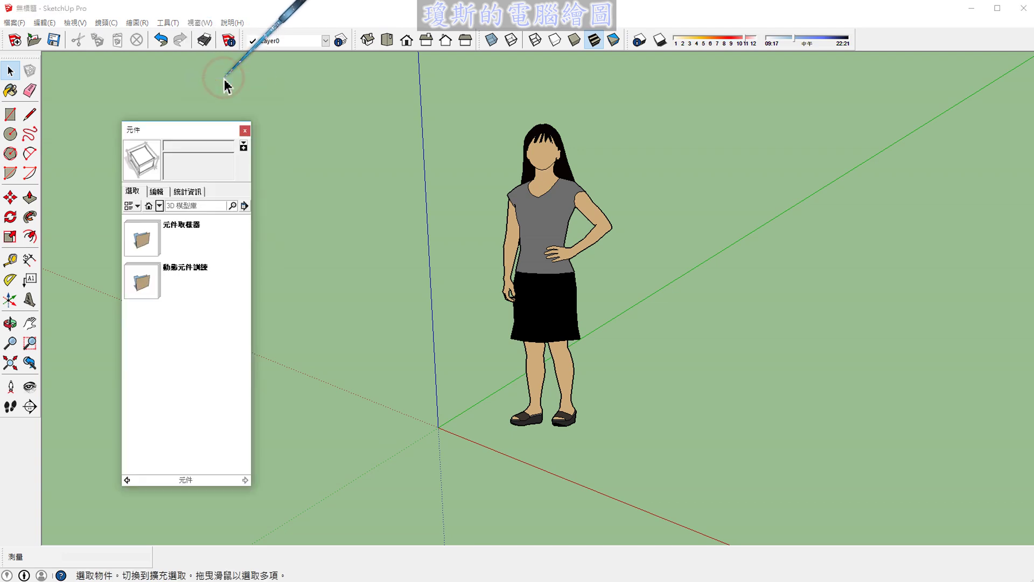
{"action": "left_click_drag", "start_coordinate": [188, 129], "coordinate": [271, 87]}
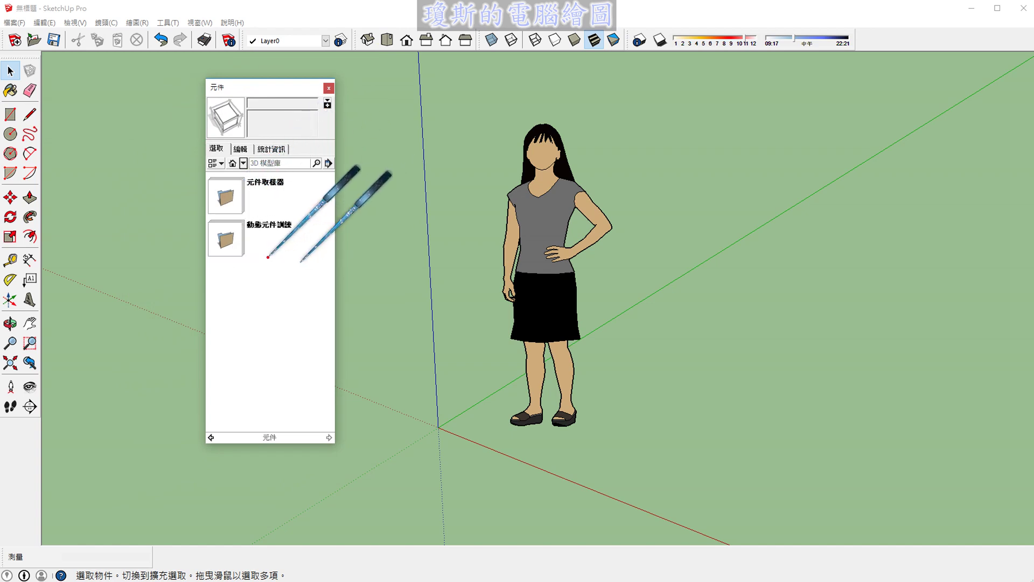
{"action": "mouse_move", "coordinate": [284, 242]}
{"action": "left_mouse_down"}
{"action": "mouse_move", "coordinate": [247, 296]}
{"action": "mouse_move", "coordinate": [272, 267]}
{"action": "mouse_move", "coordinate": [259, 317]}
{"action": "mouse_move", "coordinate": [267, 399]}
{"action": "mouse_move", "coordinate": [250, 412]}
{"action": "left_mouse_up"}
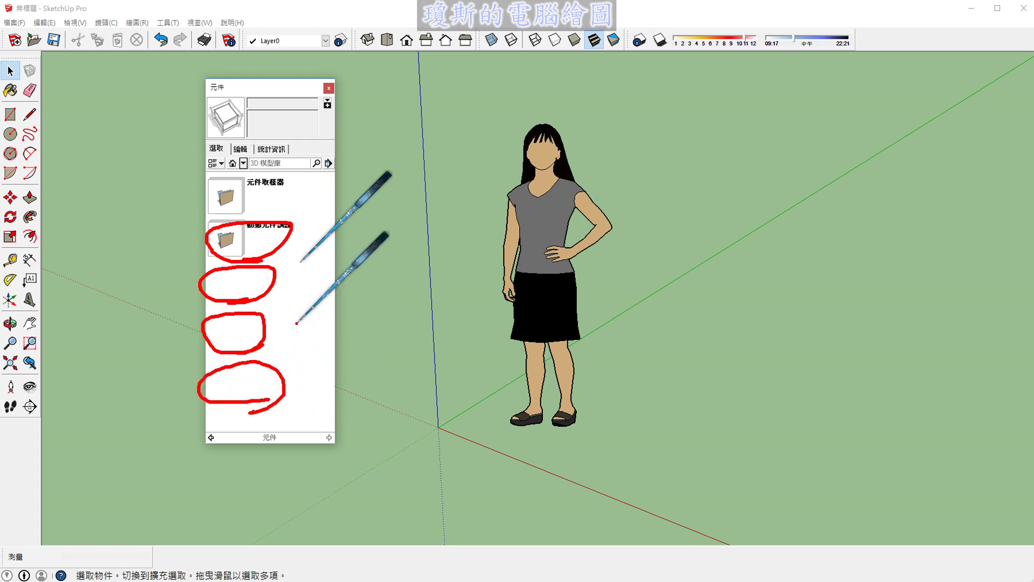
{"action": "key", "text": "Escape"}
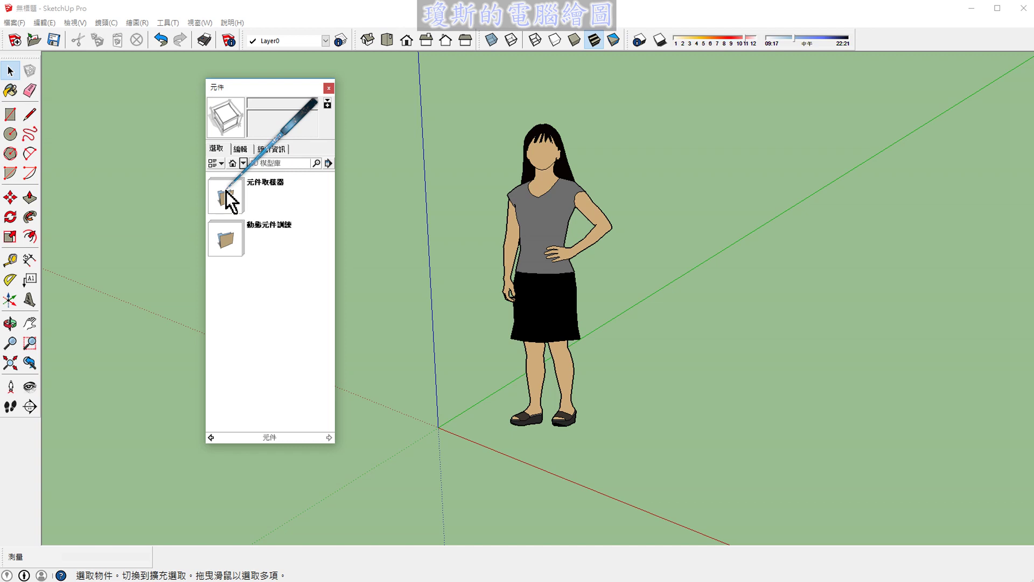
- Open the 元件取樣器 collection and scroll through its sample components
{"action": "left_click", "coordinate": [225, 190]}
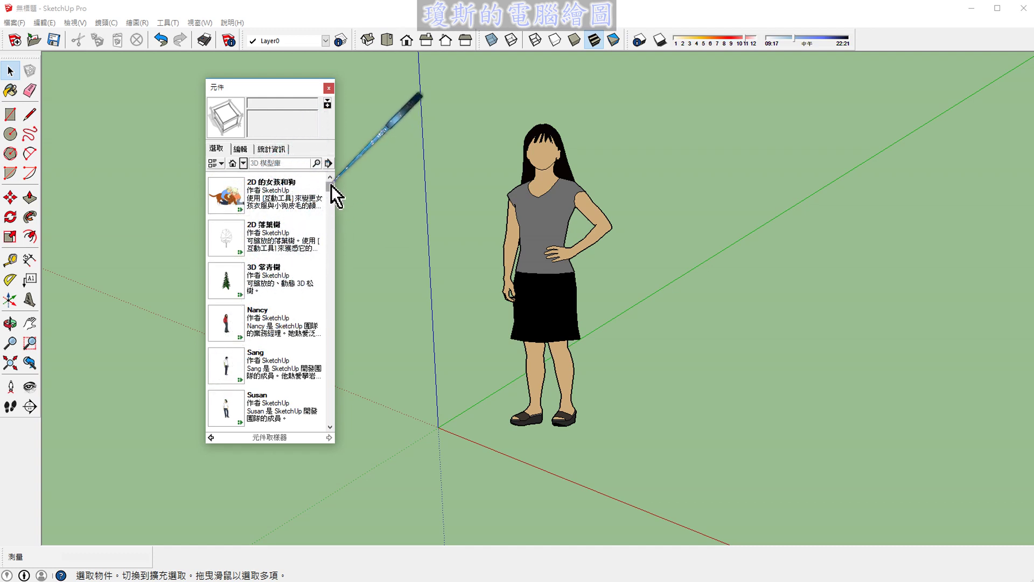
{"action": "left_click_drag", "start_coordinate": [331, 186], "coordinate": [329, 212]}
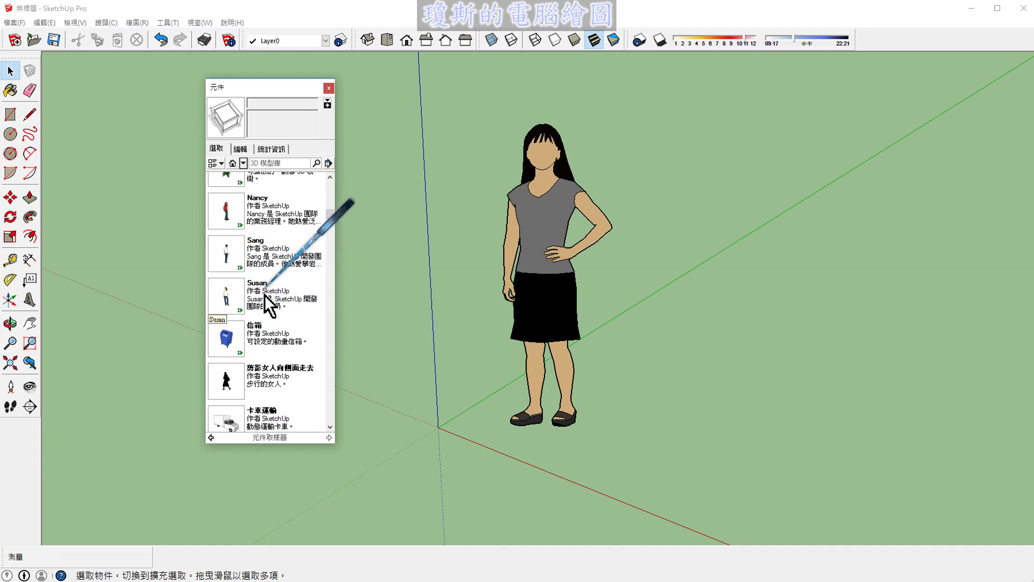
{"action": "left_click_drag", "start_coordinate": [331, 215], "coordinate": [327, 259]}
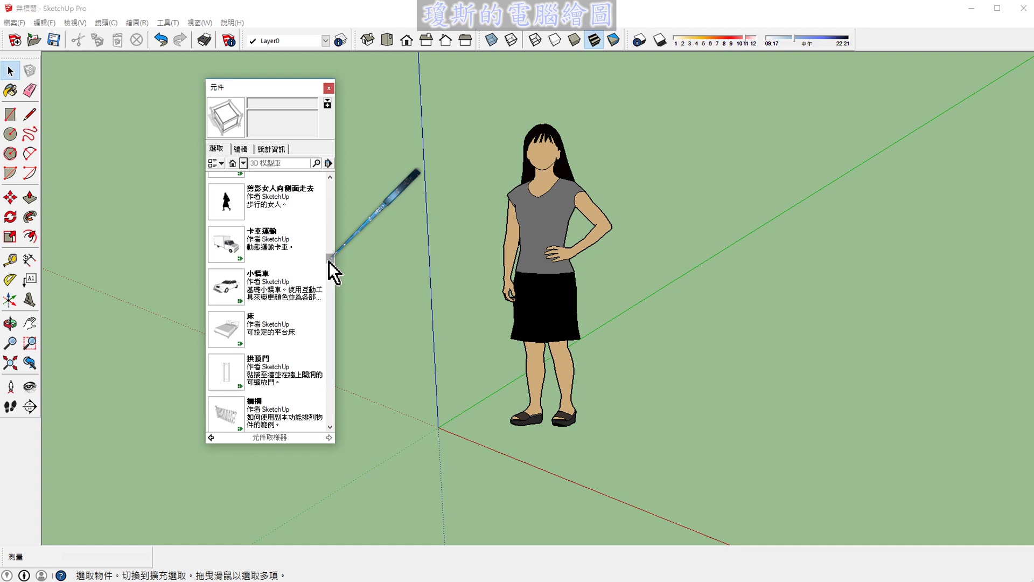
{"action": "left_click_drag", "start_coordinate": [328, 260], "coordinate": [332, 235]}
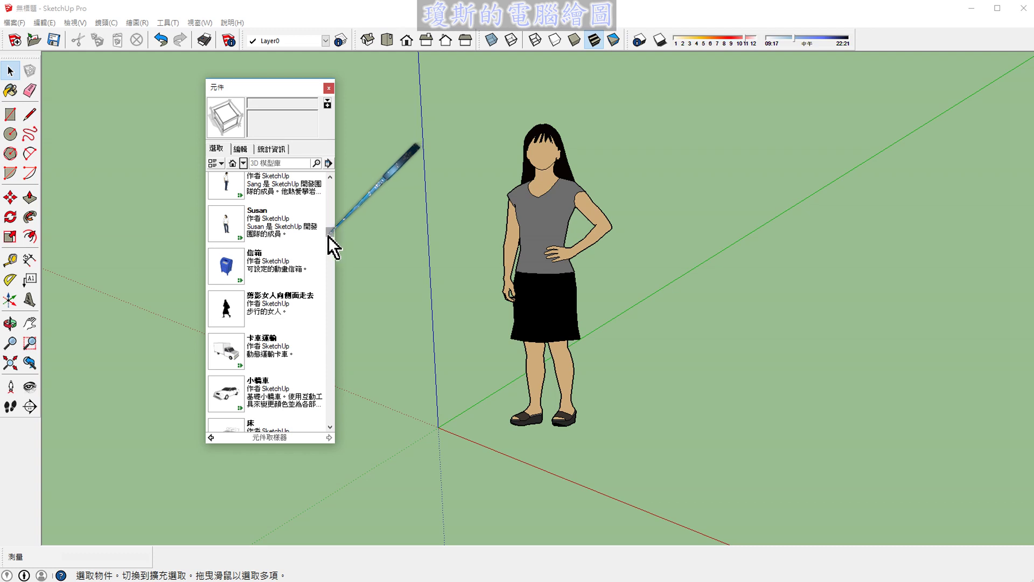
{"action": "mouse_move", "coordinate": [332, 235]}
{"action": "left_mouse_down"}
{"action": "mouse_move", "coordinate": [334, 186]}
{"action": "mouse_move", "coordinate": [331, 215]}
{"action": "left_mouse_up"}
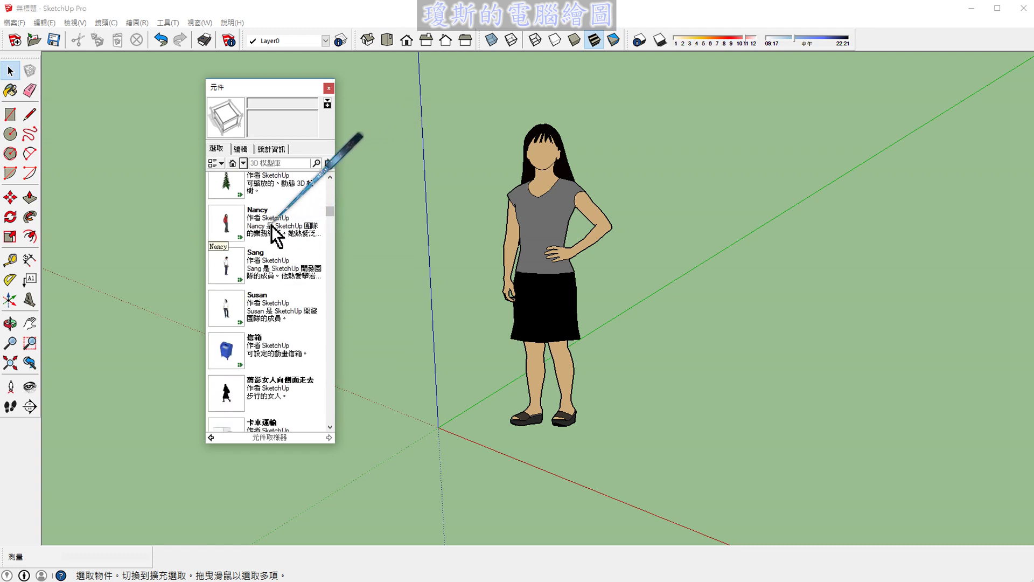
- Insert the Nancy figure beside the woman and move her further right
{"action": "left_click", "coordinate": [232, 218]}
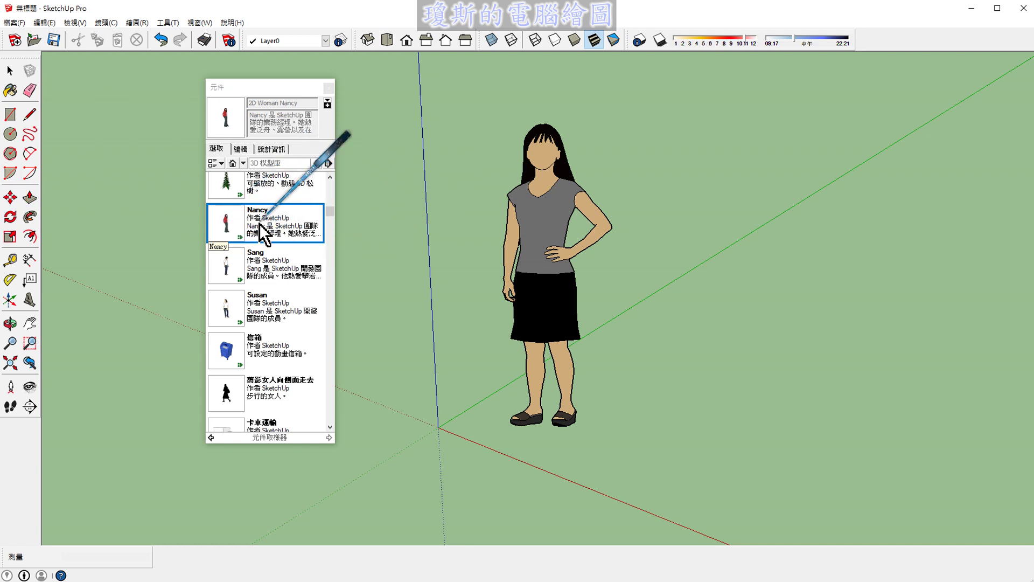
{"action": "left_click", "coordinate": [280, 228]}
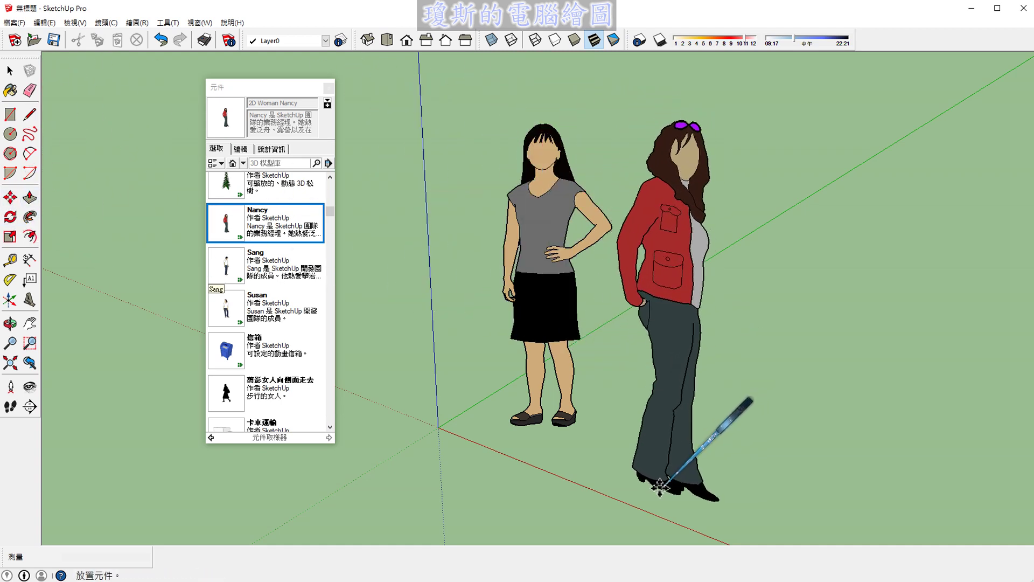
{"action": "left_click", "coordinate": [659, 487]}
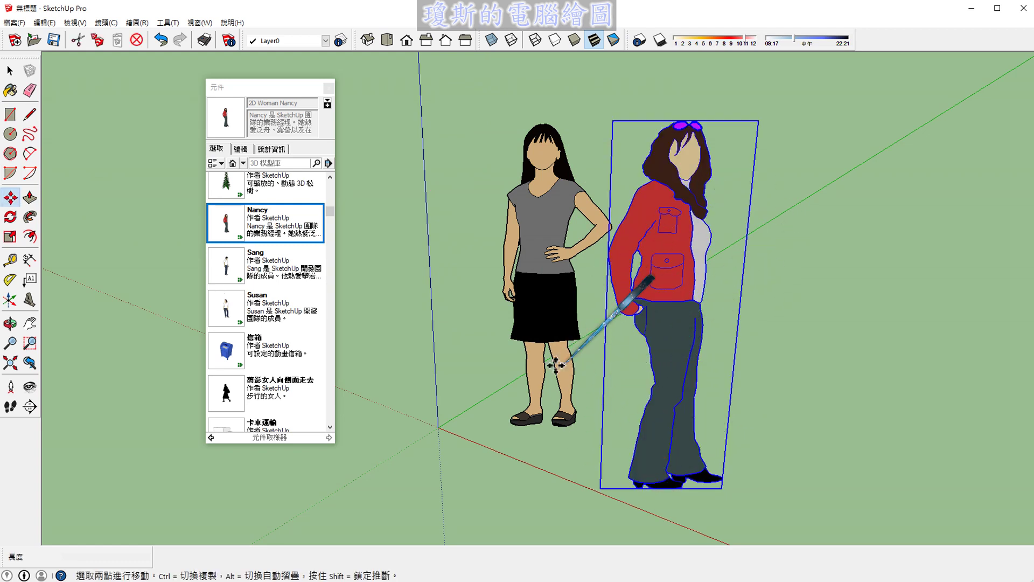
{"action": "left_click", "coordinate": [11, 198]}
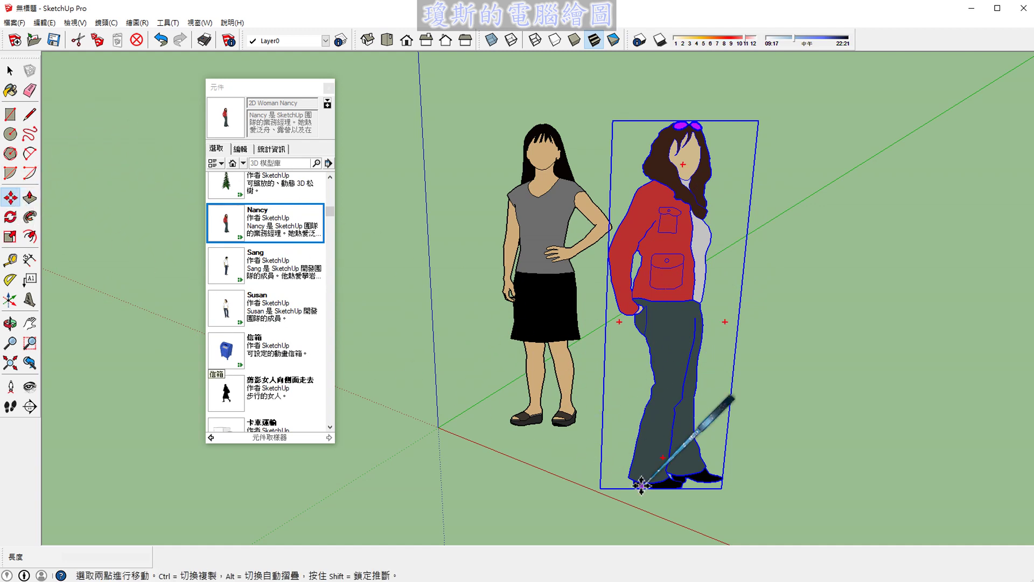
{"action": "mouse_move", "coordinate": [641, 485]}
{"action": "left_mouse_down"}
{"action": "mouse_move", "coordinate": [760, 471]}
{"action": "mouse_move", "coordinate": [678, 457]}
{"action": "mouse_move", "coordinate": [694, 457]}
{"action": "left_mouse_up"}
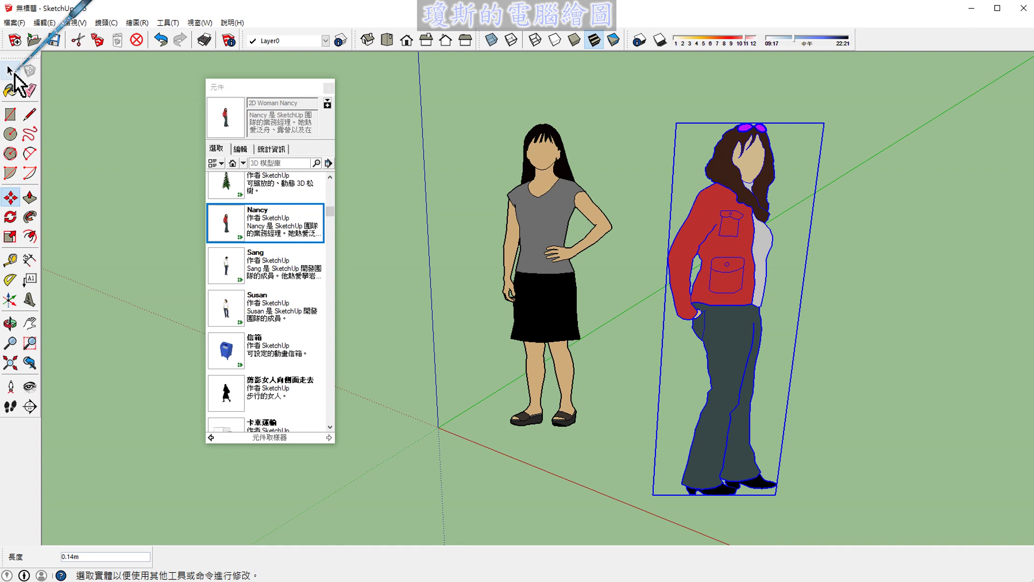
{"action": "left_click", "coordinate": [13, 73]}
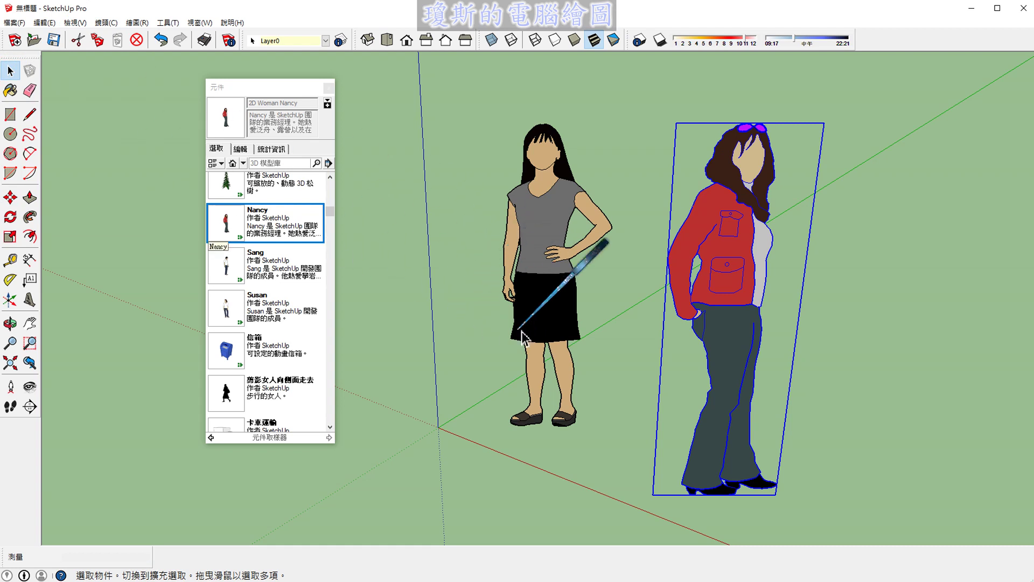
- Place the Susan figure from 元件取樣器 to the right of Nancy
{"action": "left_click", "coordinate": [550, 339]}
{"action": "left_click", "coordinate": [722, 377]}
{"action": "left_click", "coordinate": [570, 321]}
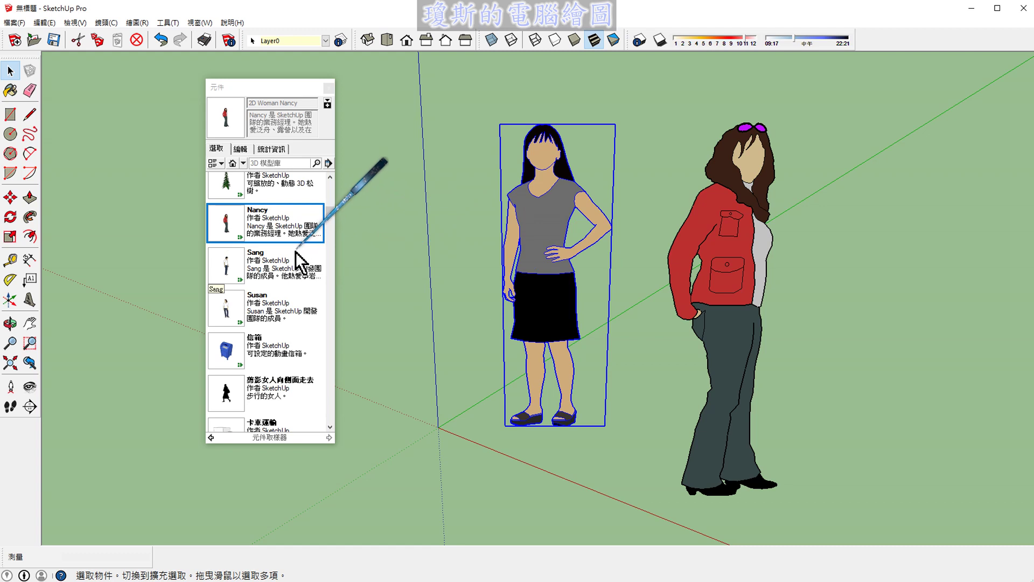
{"action": "left_click", "coordinate": [231, 309]}
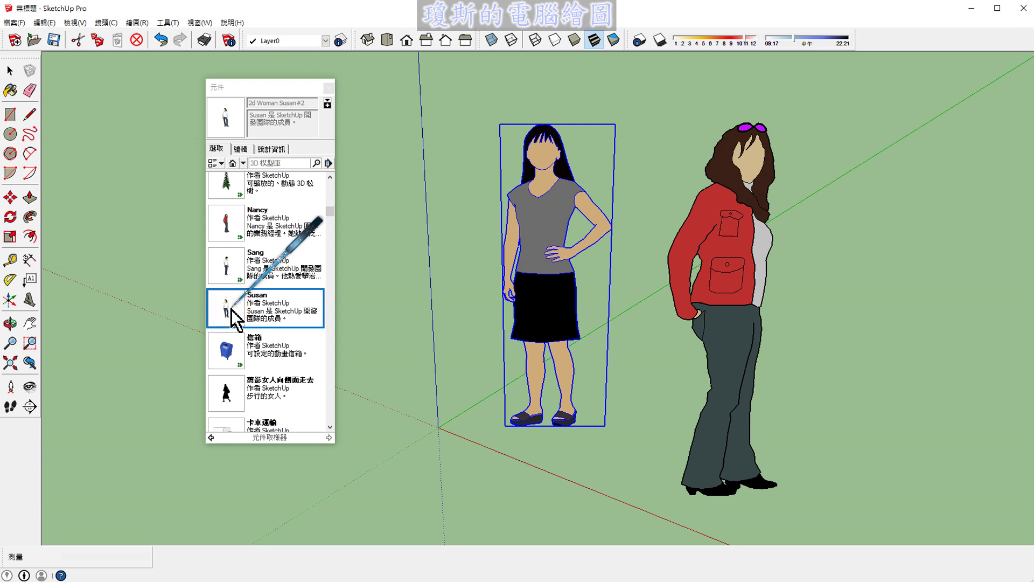
{"action": "scroll", "coordinate": [385, 292], "scroll_direction": "down", "scroll_amount": 1}
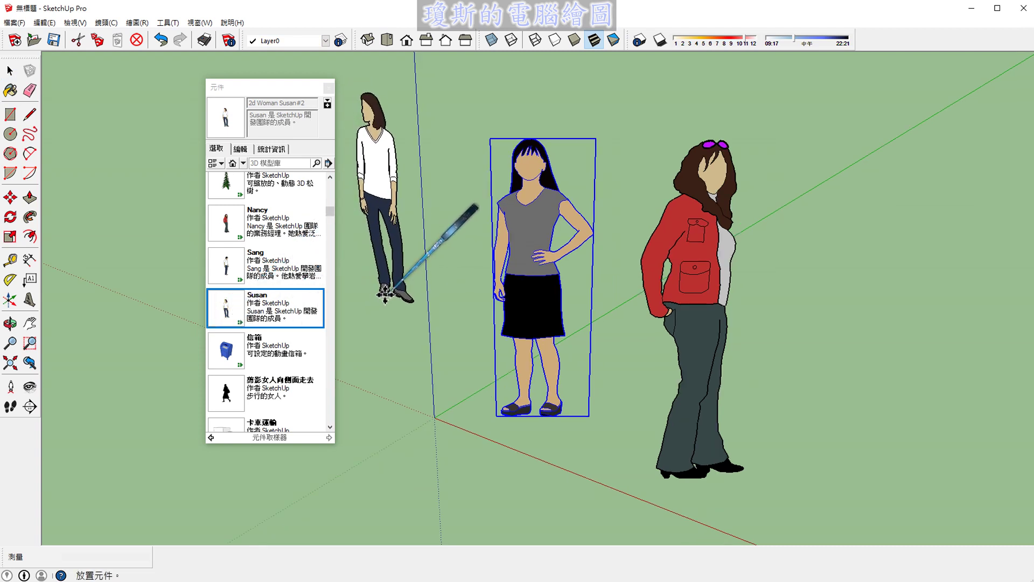
{"action": "scroll", "coordinate": [385, 293], "scroll_direction": "down", "scroll_amount": 2}
{"action": "scroll", "coordinate": [385, 292], "scroll_direction": "down", "scroll_amount": 1}
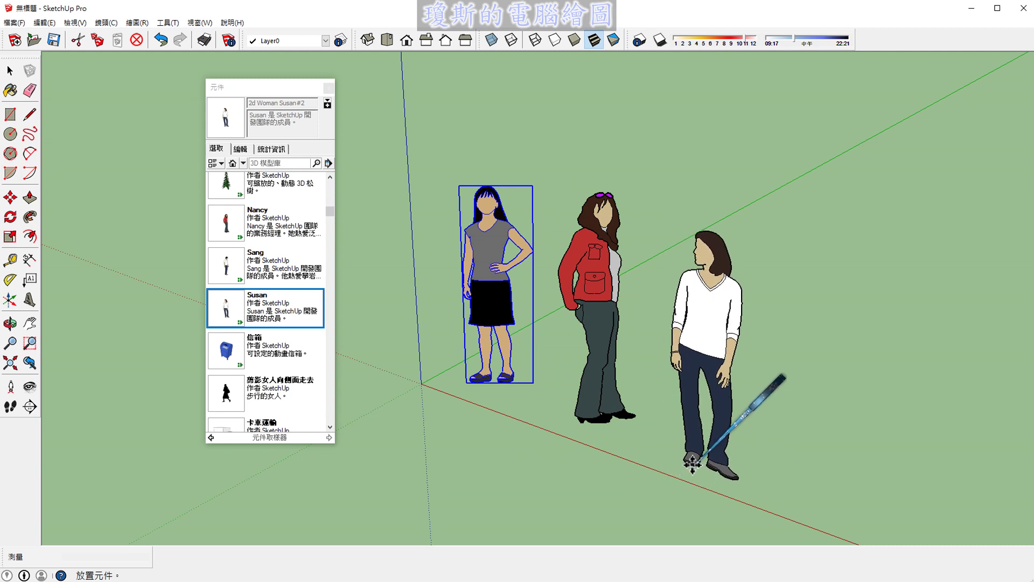
{"action": "left_click", "coordinate": [692, 462]}
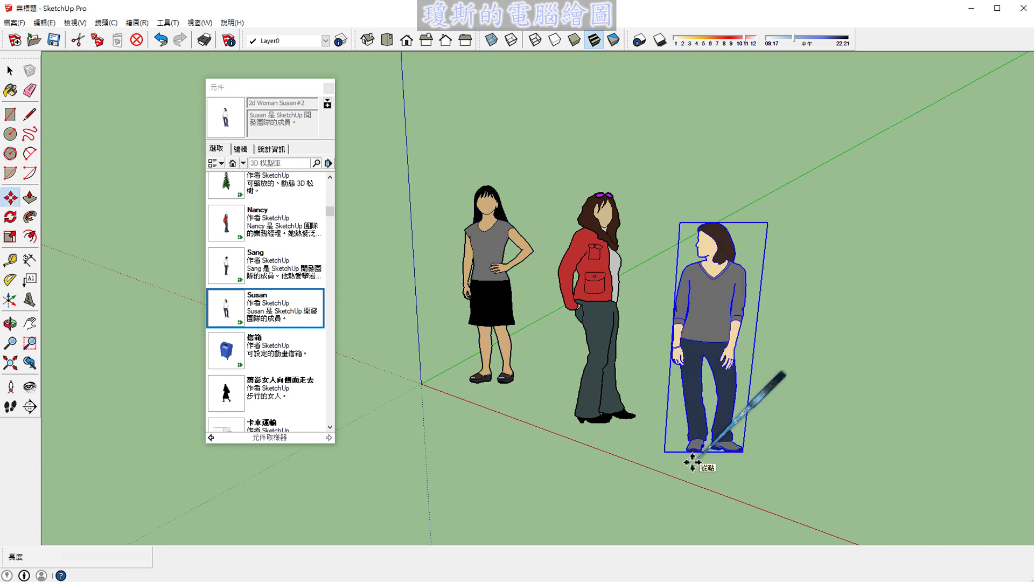
- Move Susan to her final spot right of Nancy
{"action": "key", "text": "m"}
{"action": "left_click", "coordinate": [604, 413]}
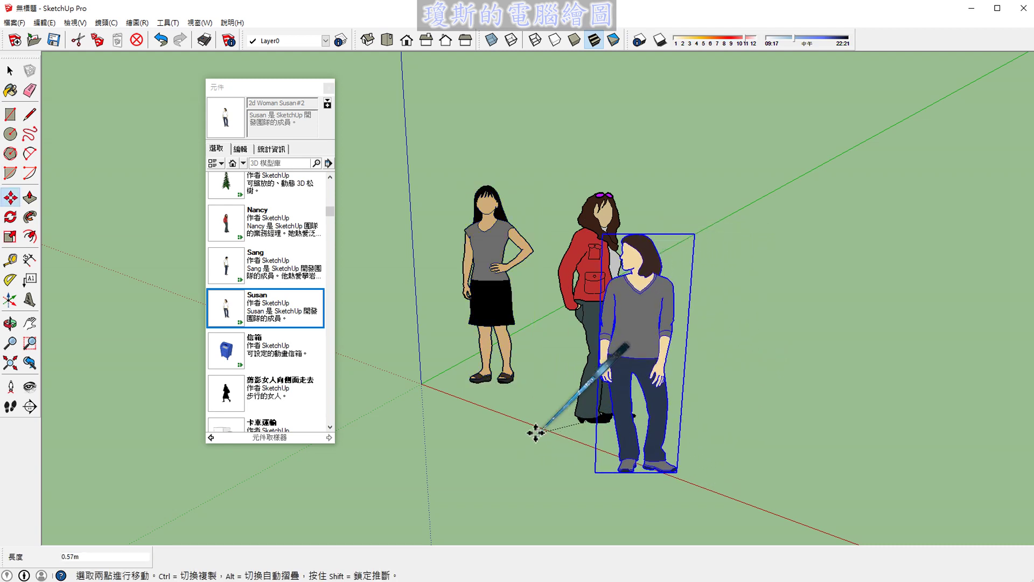
{"action": "left_click", "coordinate": [464, 438]}
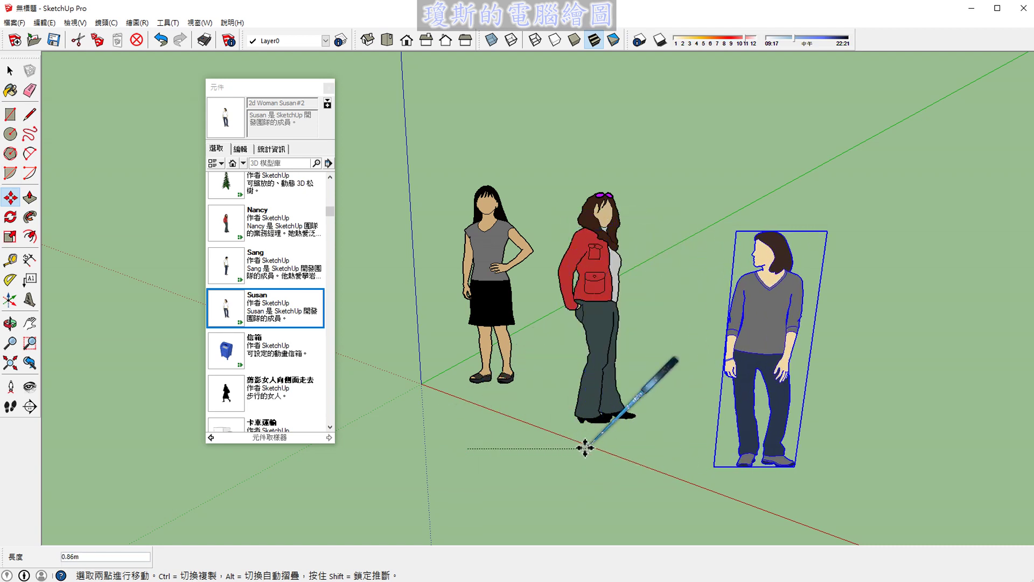
{"action": "left_click", "coordinate": [541, 439]}
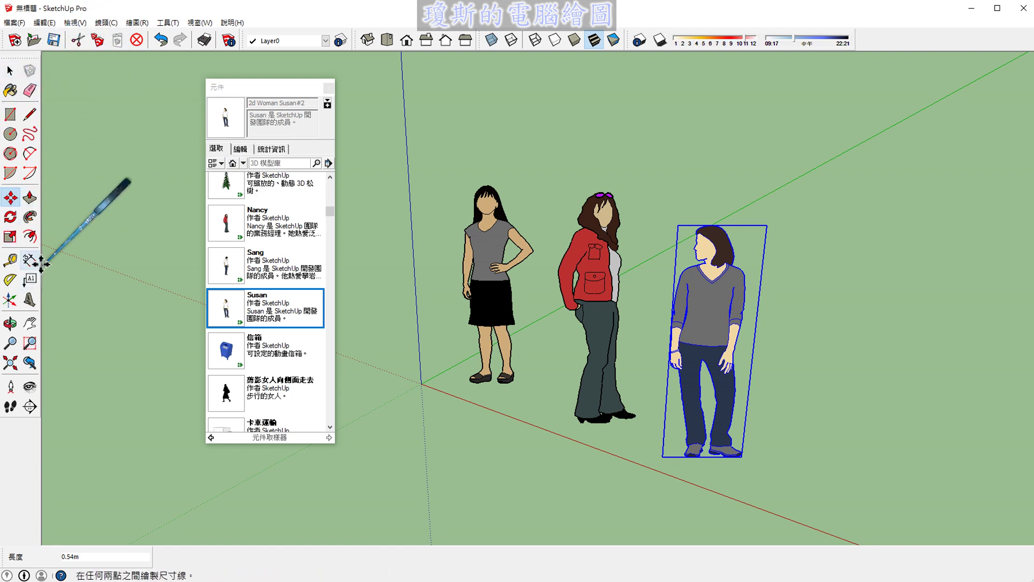
{"action": "left_click", "coordinate": [14, 74]}
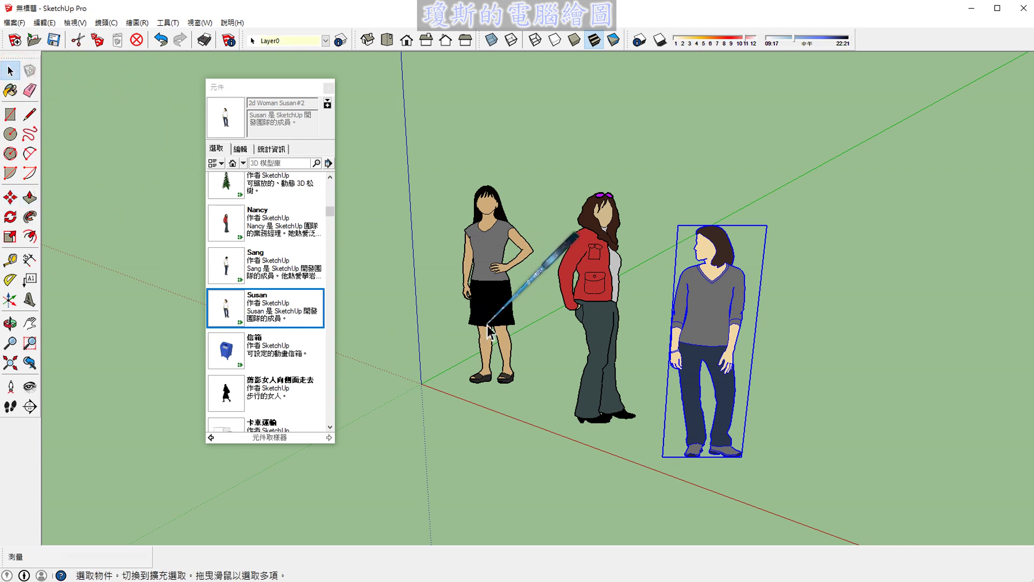
- Select the women in turn, then pick the 信箱 mailbox component
{"action": "left_click", "coordinate": [489, 337]}
{"action": "left_click", "coordinate": [590, 356]}
{"action": "left_click", "coordinate": [703, 396]}
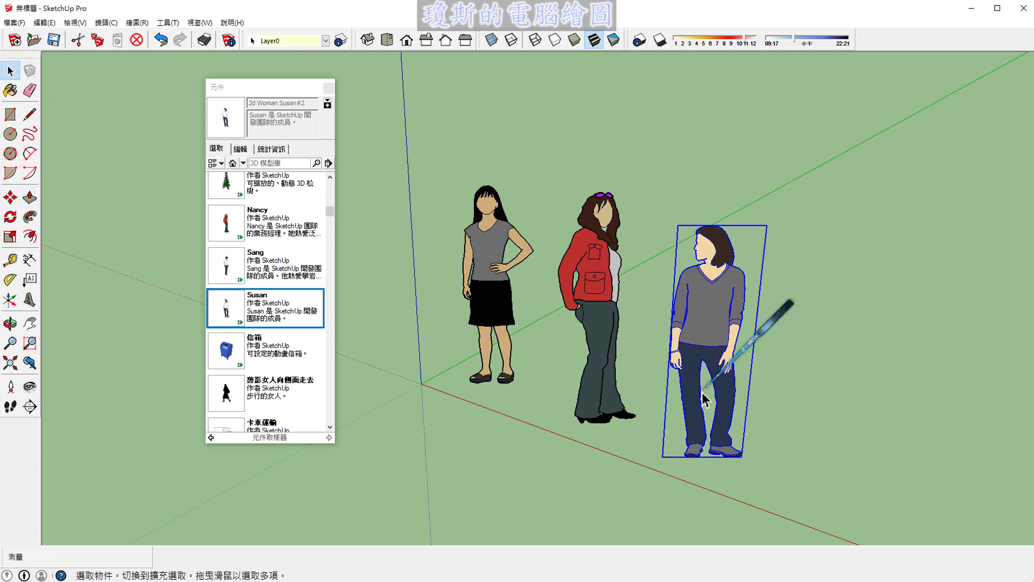
{"action": "left_click", "coordinate": [234, 345]}
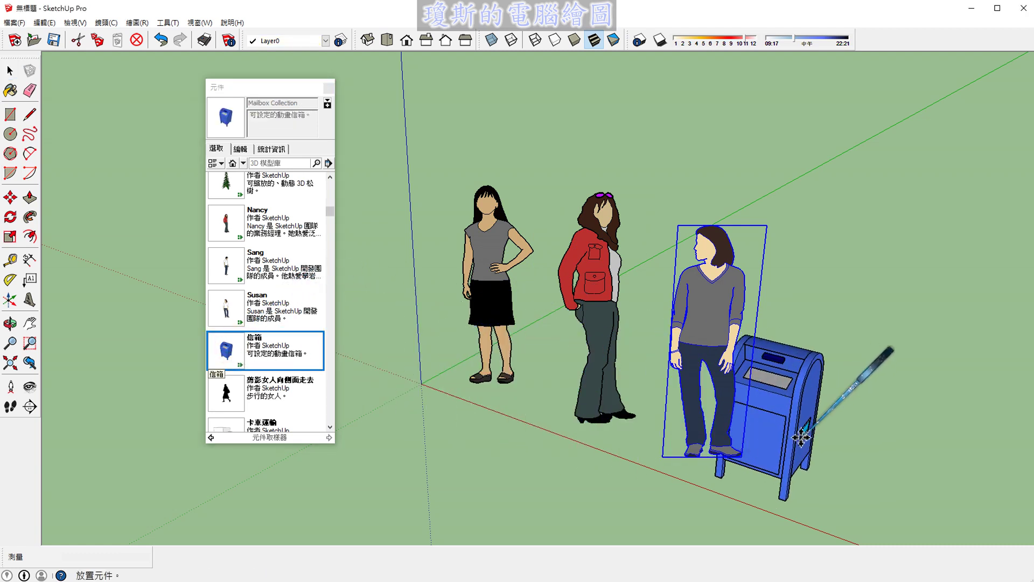
- Place the 信箱 mailbox right of Susan and reframe the view around the scene
{"action": "scroll", "coordinate": [802, 438], "scroll_direction": "down", "scroll_amount": 1}
{"action": "scroll", "coordinate": [819, 398], "scroll_direction": "up", "scroll_amount": 2}
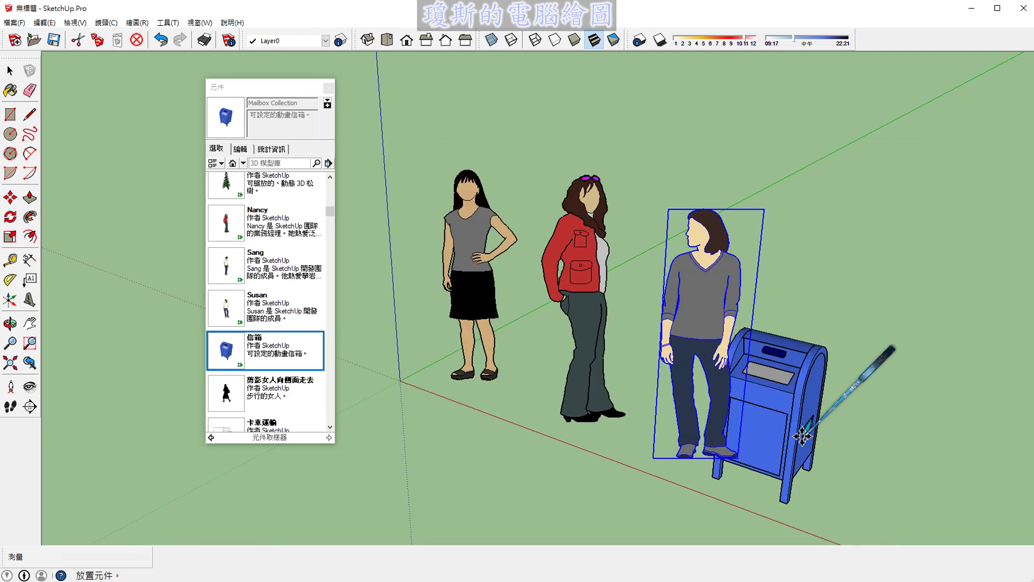
{"action": "mouse_move", "coordinate": [852, 369]}
{"action": "middle_mouse_down"}
{"action": "mouse_move", "coordinate": [786, 428]}
{"action": "mouse_move", "coordinate": [538, 432]}
{"action": "mouse_move", "coordinate": [354, 418]}
{"action": "mouse_move", "coordinate": [477, 429]}
{"action": "mouse_move", "coordinate": [735, 414]}
{"action": "mouse_move", "coordinate": [478, 477]}
{"action": "mouse_move", "coordinate": [415, 351]}
{"action": "mouse_move", "coordinate": [390, 256]}
{"action": "mouse_move", "coordinate": [459, 224]}
{"action": "mouse_move", "coordinate": [582, 194]}
{"action": "mouse_move", "coordinate": [677, 289]}
{"action": "mouse_move", "coordinate": [674, 342]}
{"action": "mouse_move", "coordinate": [706, 293]}
{"action": "mouse_move", "coordinate": [665, 277]}
{"action": "mouse_move", "coordinate": [580, 292]}
{"action": "mouse_move", "coordinate": [404, 293]}
{"action": "middle_mouse_up"}
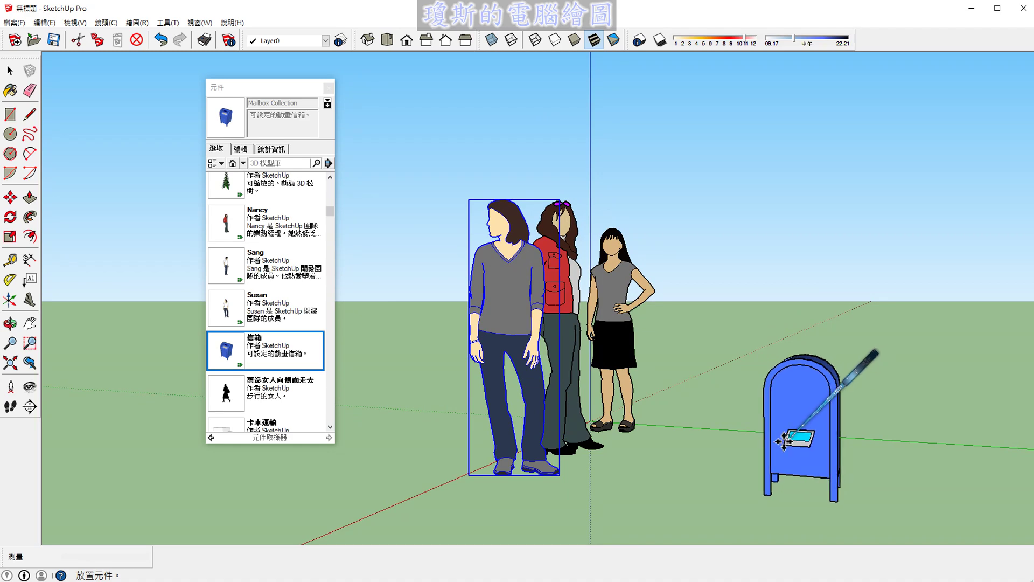
{"action": "mouse_move", "coordinate": [393, 351]}
{"action": "middle_mouse_down"}
{"action": "mouse_move", "coordinate": [406, 383]}
{"action": "mouse_move", "coordinate": [535, 415]}
{"action": "mouse_move", "coordinate": [592, 447]}
{"action": "mouse_move", "coordinate": [374, 445]}
{"action": "mouse_move", "coordinate": [561, 482]}
{"action": "mouse_move", "coordinate": [764, 464]}
{"action": "middle_mouse_up"}
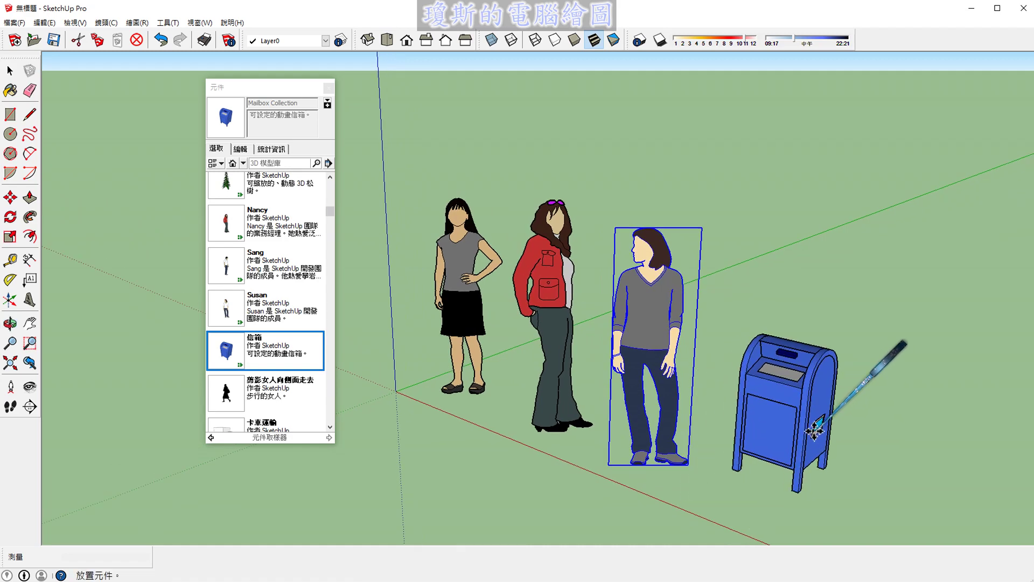
{"action": "left_click", "coordinate": [808, 461]}
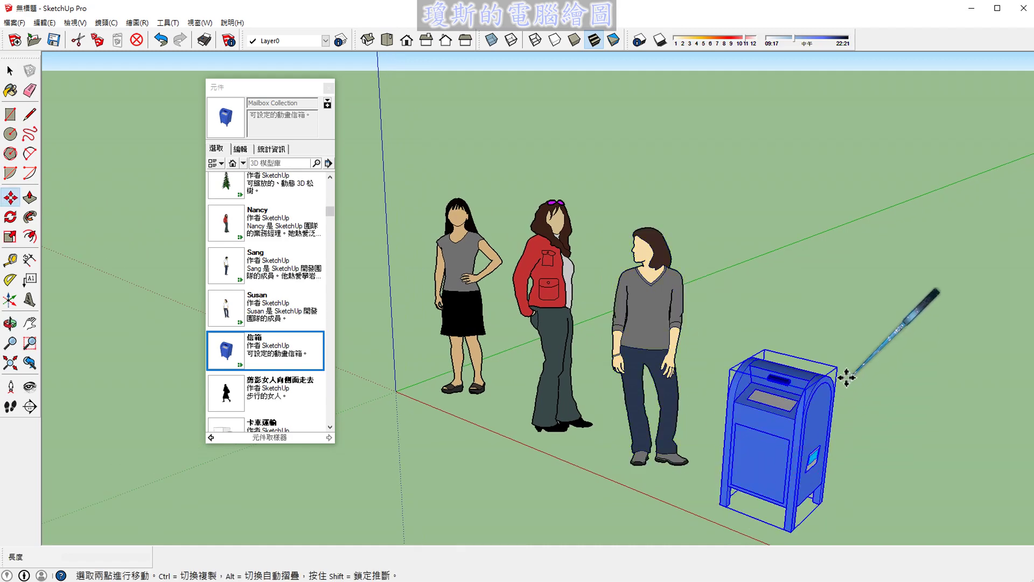
{"action": "scroll", "coordinate": [837, 377], "scroll_direction": "down", "scroll_amount": 3}
{"action": "scroll", "coordinate": [813, 427], "scroll_direction": "up", "scroll_amount": 1}
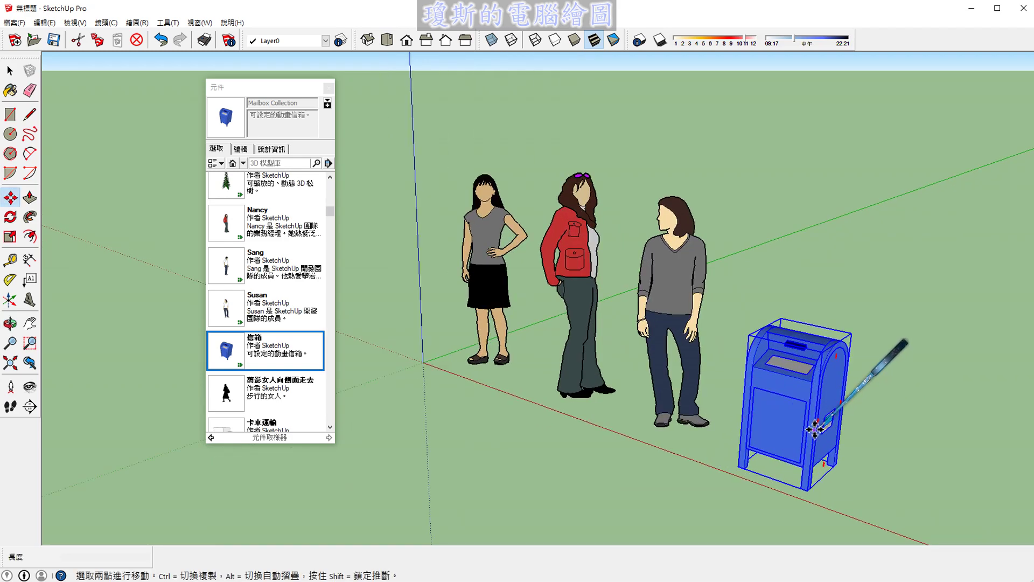
{"action": "scroll", "coordinate": [814, 427], "scroll_direction": "up", "scroll_amount": 1}
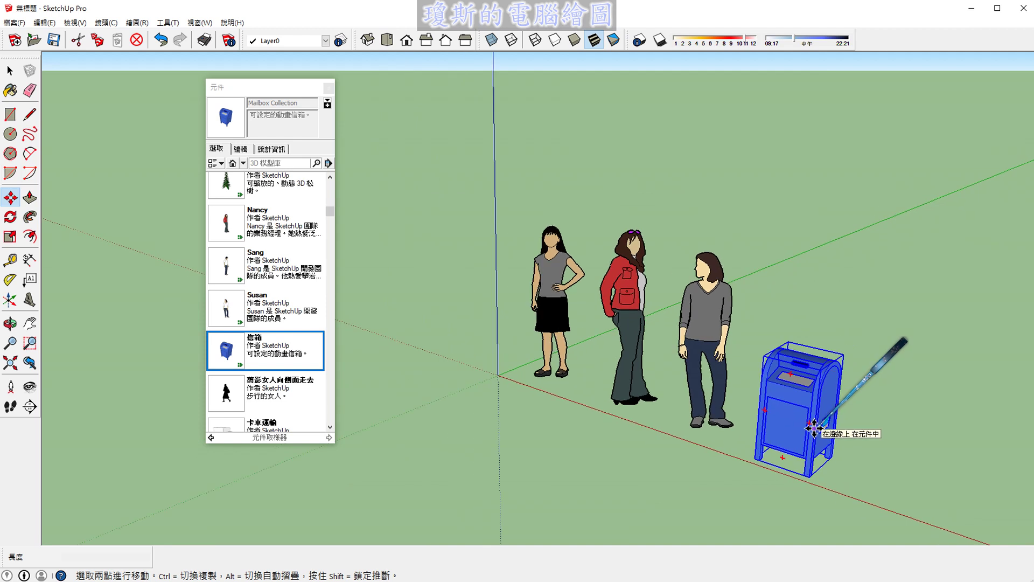
{"action": "middle_click_drag", "start_coordinate": [814, 427], "coordinate": [687, 393], "text": "shift"}
{"action": "key", "text": "m"}
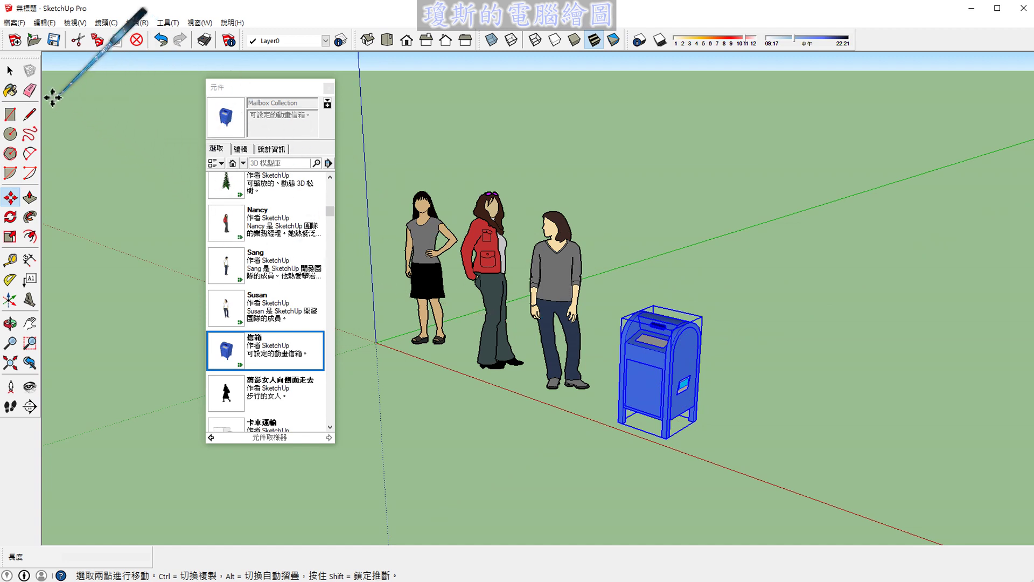
{"action": "left_click", "coordinate": [9, 70]}
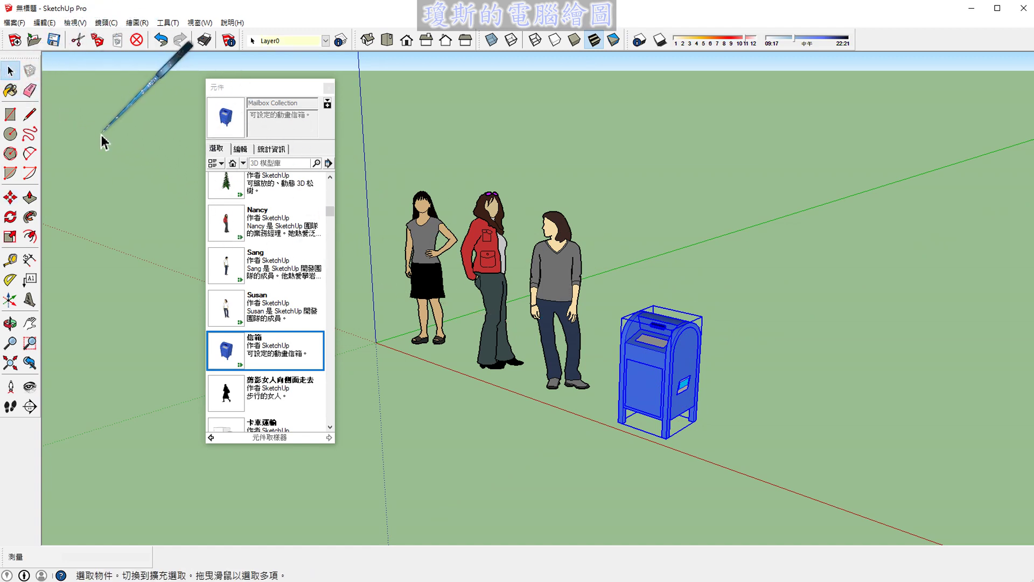
{"action": "mouse_move", "coordinate": [255, 184]}
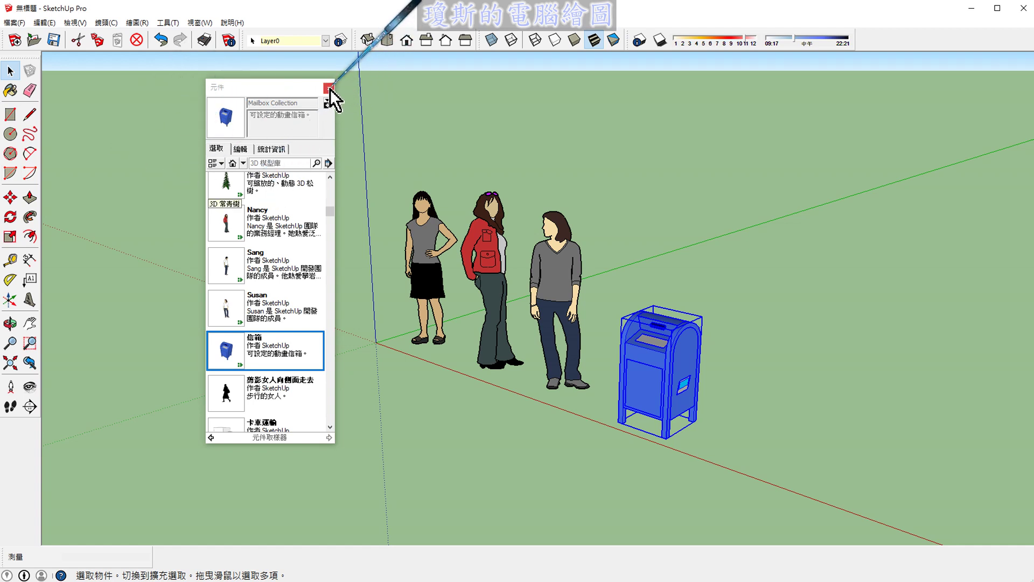
- Reopen the Components panel, switch to the 元件 collection, then close the panel
{"action": "left_click", "coordinate": [329, 88]}
{"action": "left_click", "coordinate": [200, 23]}
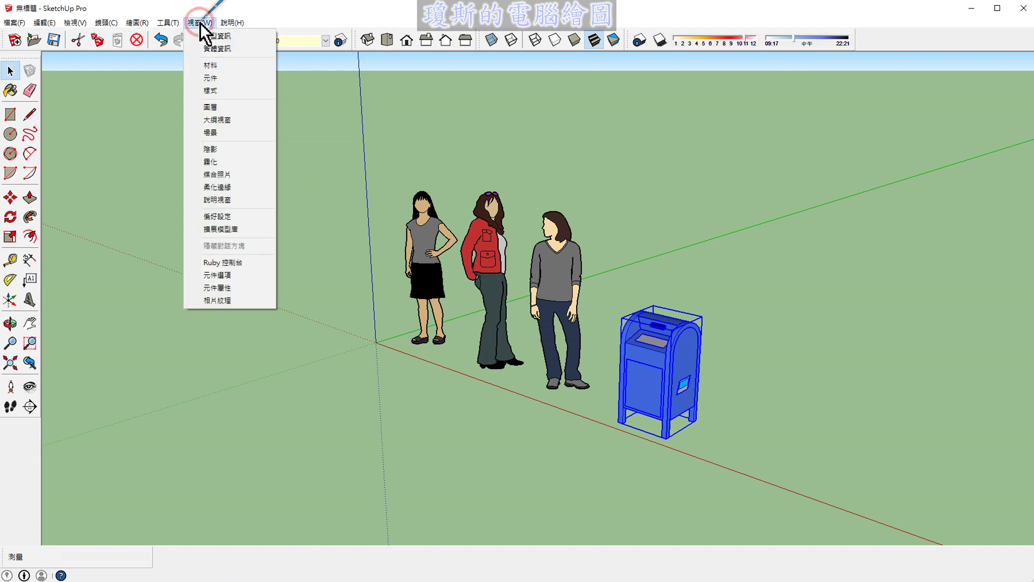
{"action": "left_click", "coordinate": [232, 80]}
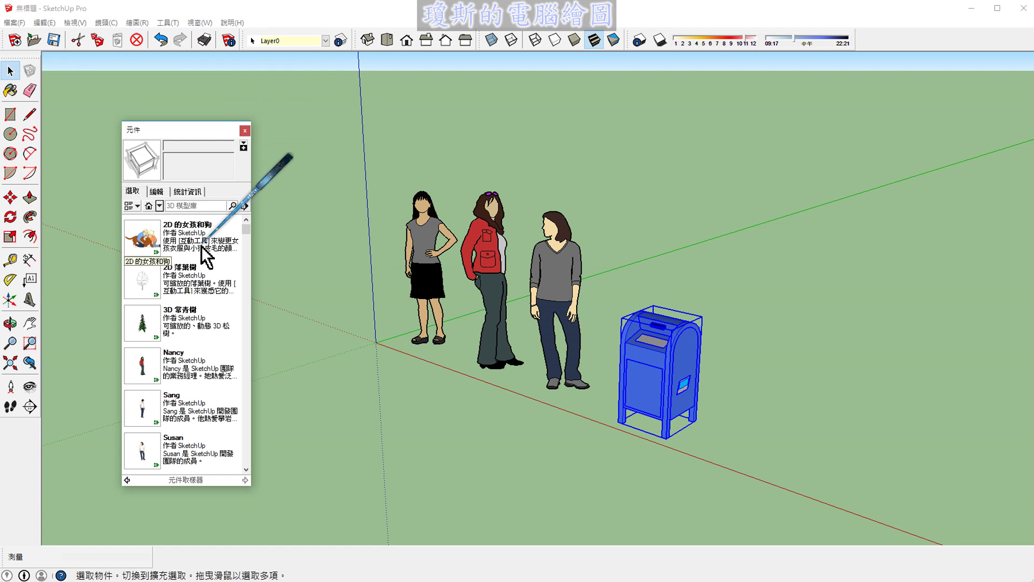
{"action": "left_click", "coordinate": [160, 206]}
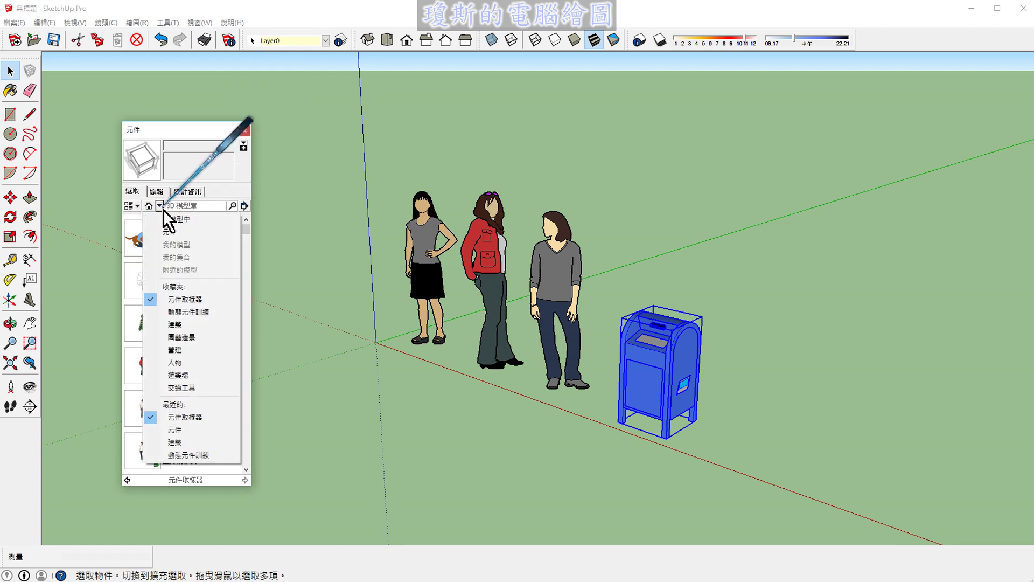
{"action": "left_click", "coordinate": [196, 233]}
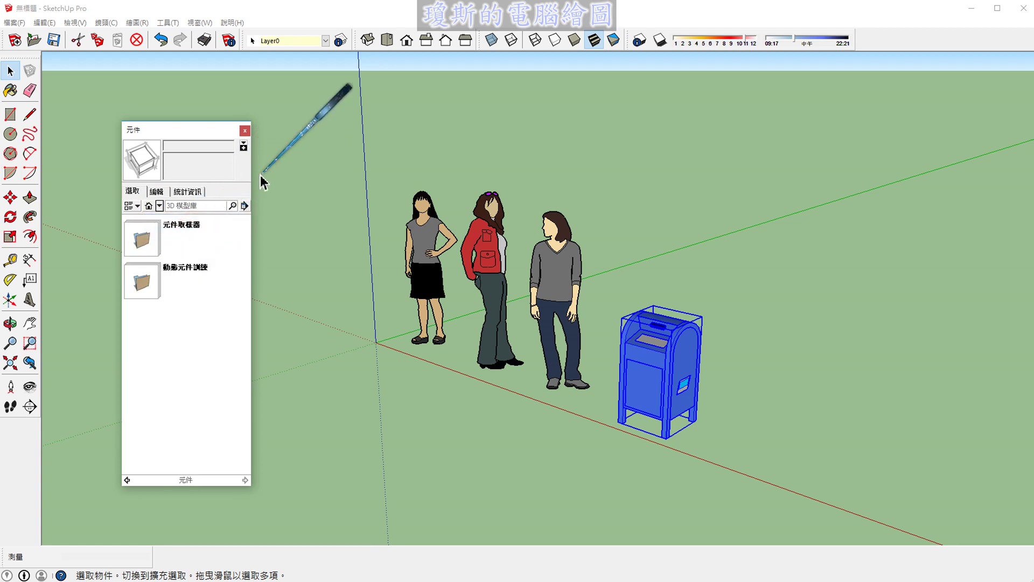
{"action": "left_click", "coordinate": [245, 131]}
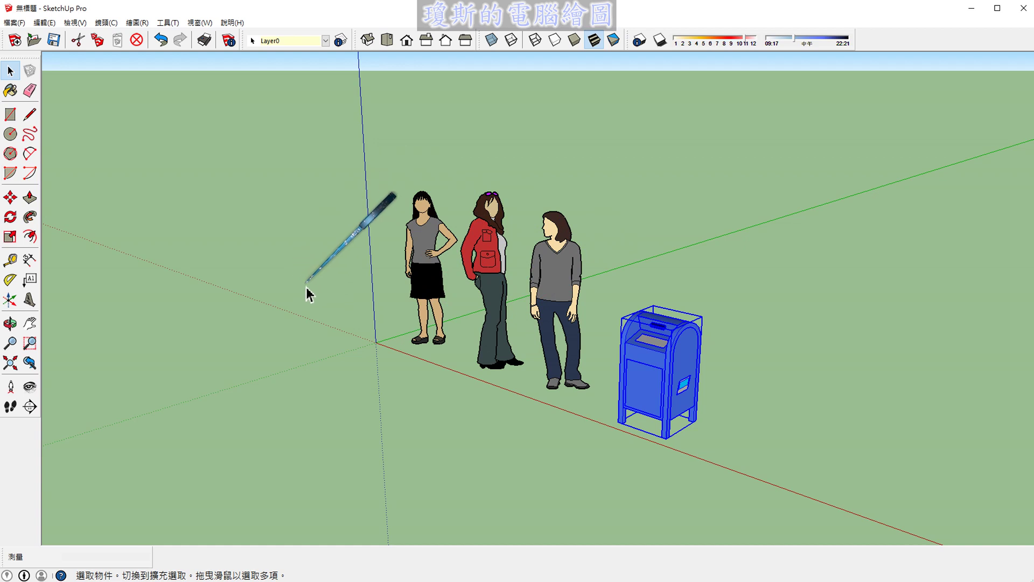
{"action": "middle_click_drag", "start_coordinate": [307, 290], "coordinate": [305, 193]}
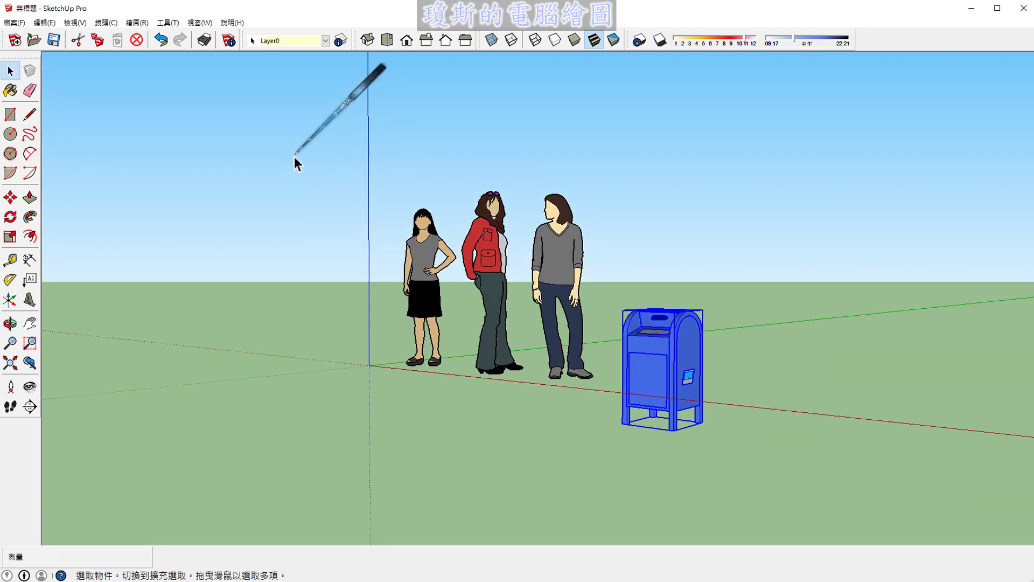
{"action": "left_click_drag", "start_coordinate": [214, 148], "coordinate": [284, 148]}
{"action": "mouse_move", "coordinate": [207, 182]}
{"action": "left_mouse_down"}
{"action": "mouse_move", "coordinate": [282, 182]}
{"action": "mouse_move", "coordinate": [215, 229]}
{"action": "left_mouse_up"}
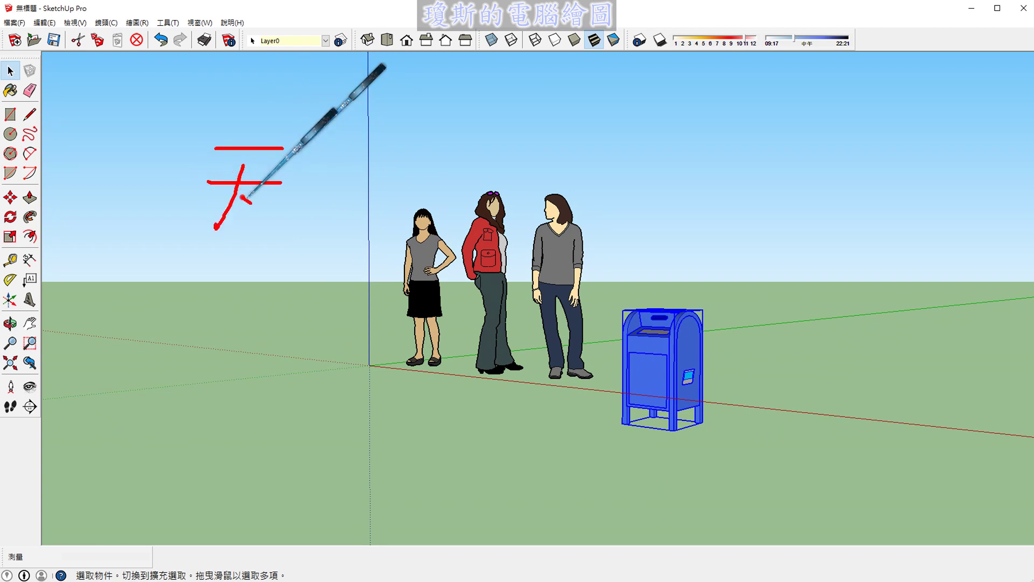
{"action": "left_click_drag", "start_coordinate": [244, 197], "coordinate": [292, 235]}
{"action": "mouse_move", "coordinate": [186, 365]}
{"action": "left_mouse_down"}
{"action": "mouse_move", "coordinate": [218, 366]}
{"action": "mouse_move", "coordinate": [203, 404]}
{"action": "mouse_move", "coordinate": [221, 406]}
{"action": "left_mouse_up"}
{"action": "left_click_drag", "start_coordinate": [237, 372], "coordinate": [296, 401]}
{"action": "mouse_move", "coordinate": [257, 356]}
{"action": "left_mouse_down"}
{"action": "mouse_move", "coordinate": [257, 399]}
{"action": "mouse_move", "coordinate": [296, 437]}
{"action": "left_mouse_up"}
{"action": "left_click_drag", "start_coordinate": [114, 286], "coordinate": [435, 286]}
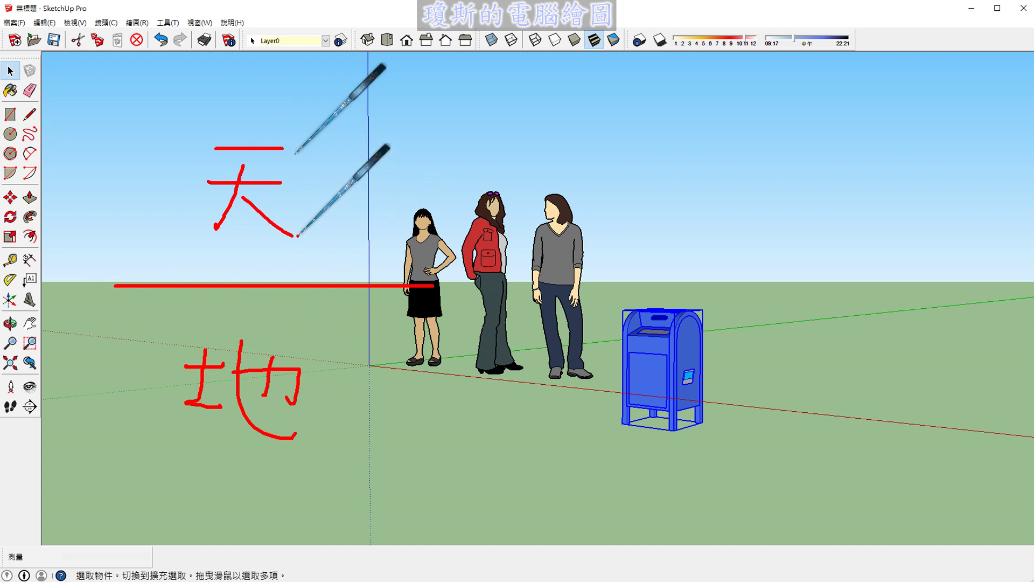
{"action": "key", "text": "e"}
{"action": "middle_click_drag", "start_coordinate": [319, 219], "coordinate": [328, 308]}
{"action": "key", "text": "space"}
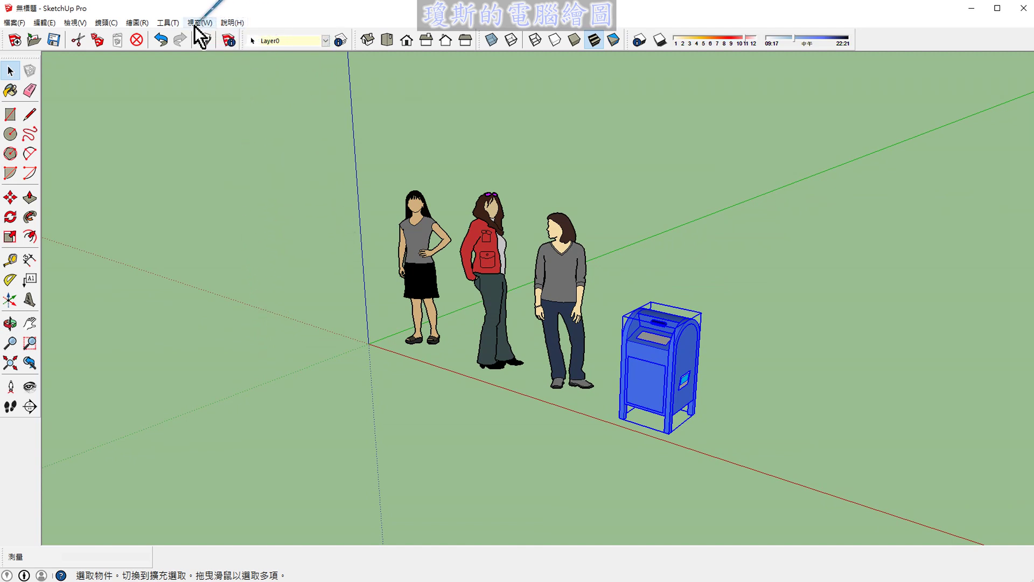
{"action": "left_click", "coordinate": [171, 25]}
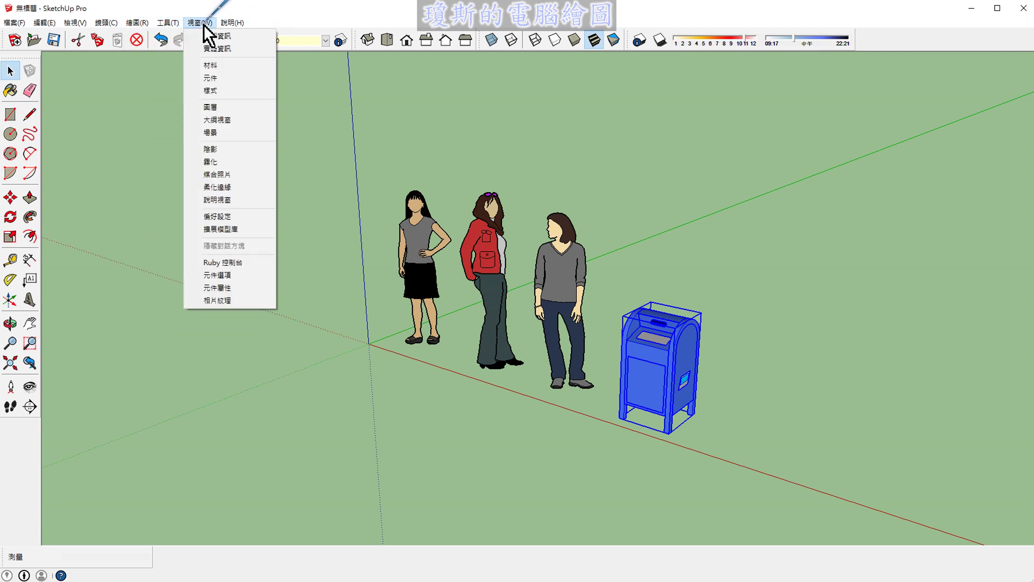
{"action": "left_click", "coordinate": [222, 89]}
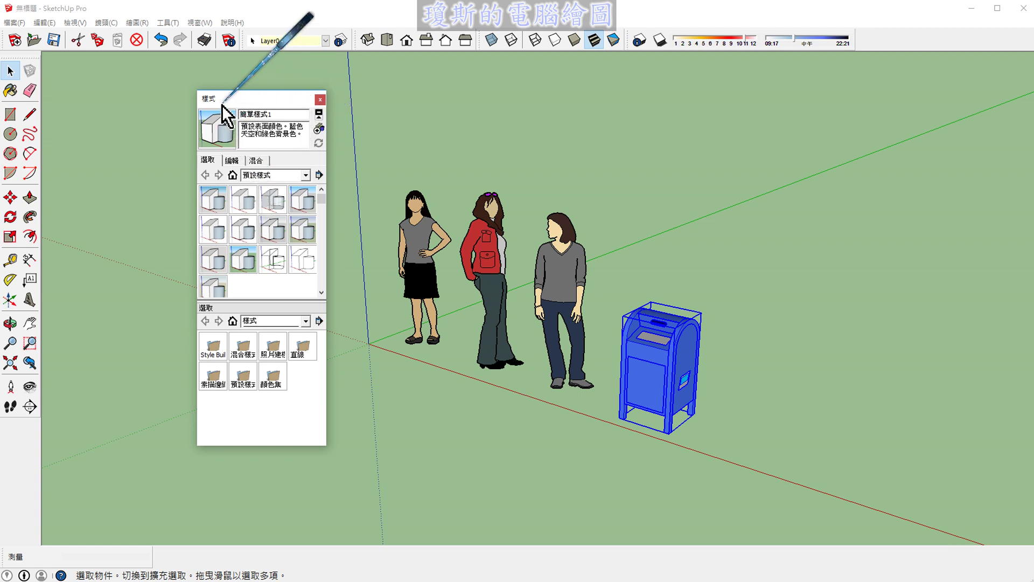
{"action": "left_click", "coordinate": [320, 100]}
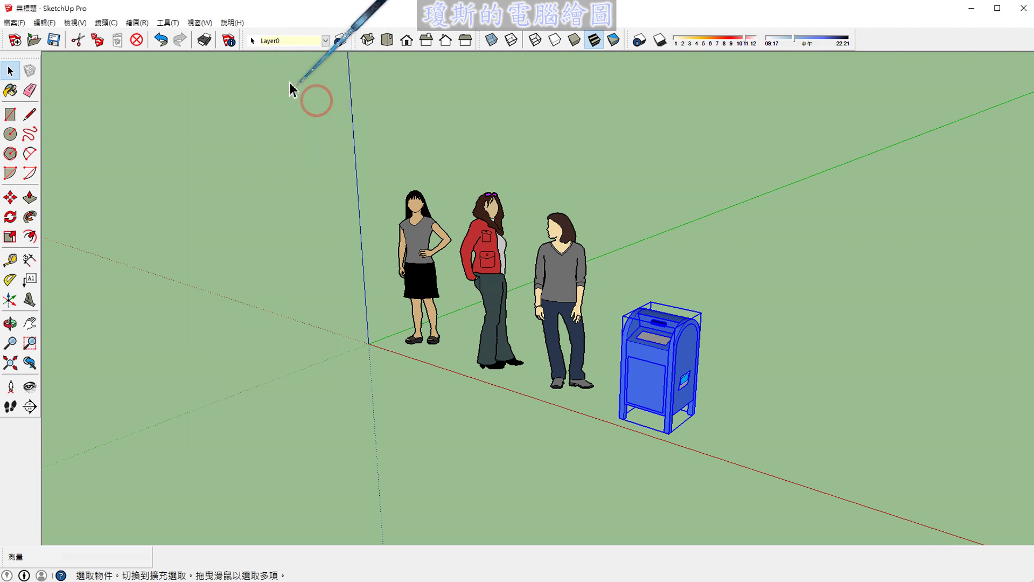
{"action": "left_click", "coordinate": [200, 22]}
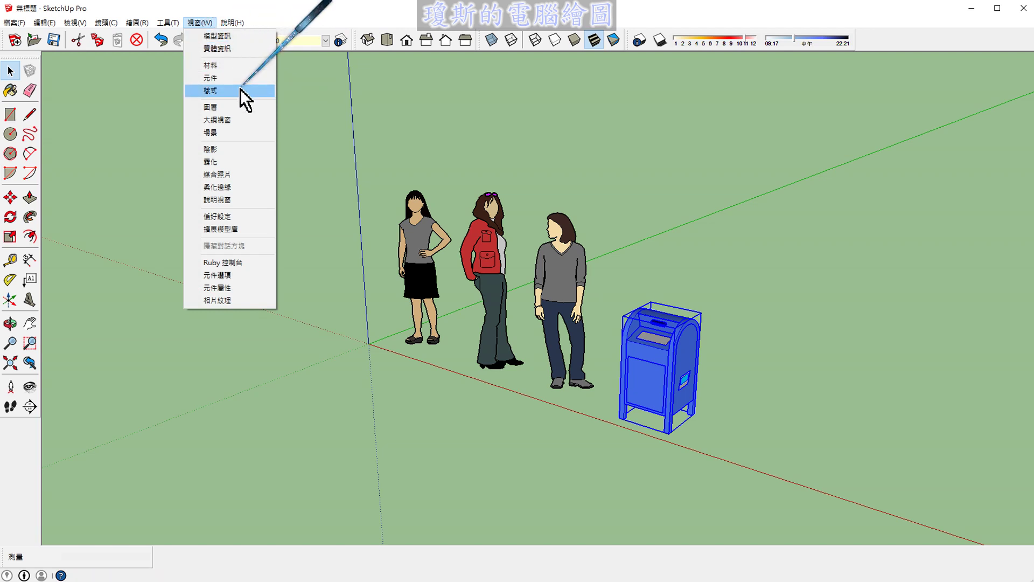
{"action": "left_click", "coordinate": [151, 89]}
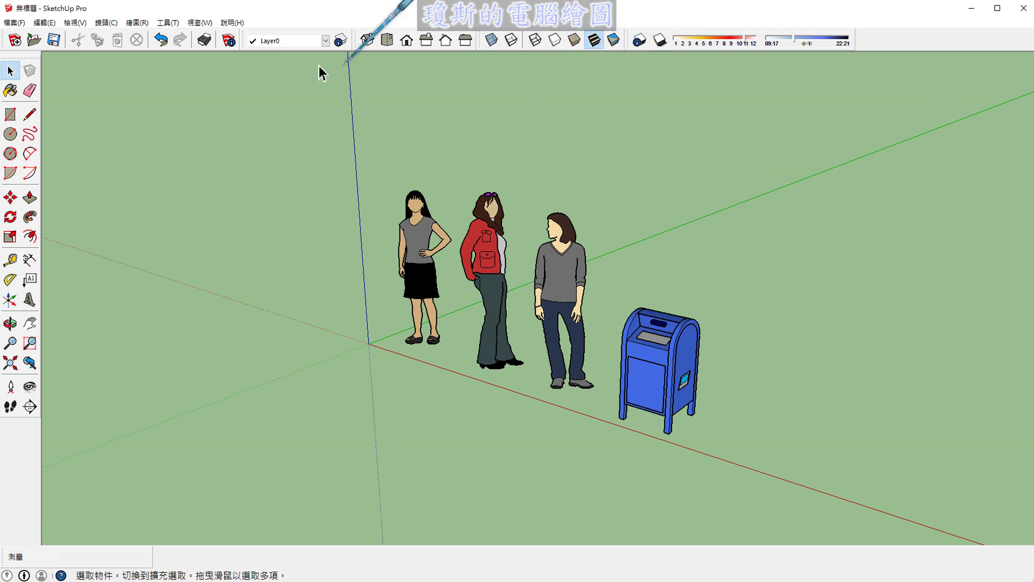
{"action": "left_click", "coordinate": [79, 23]}
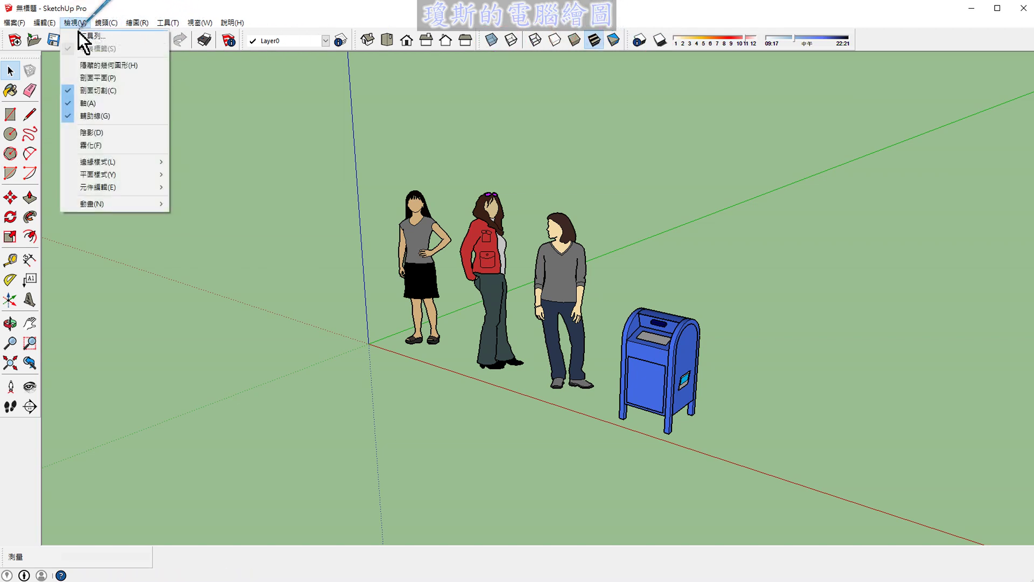
{"action": "left_click", "coordinate": [78, 35]}
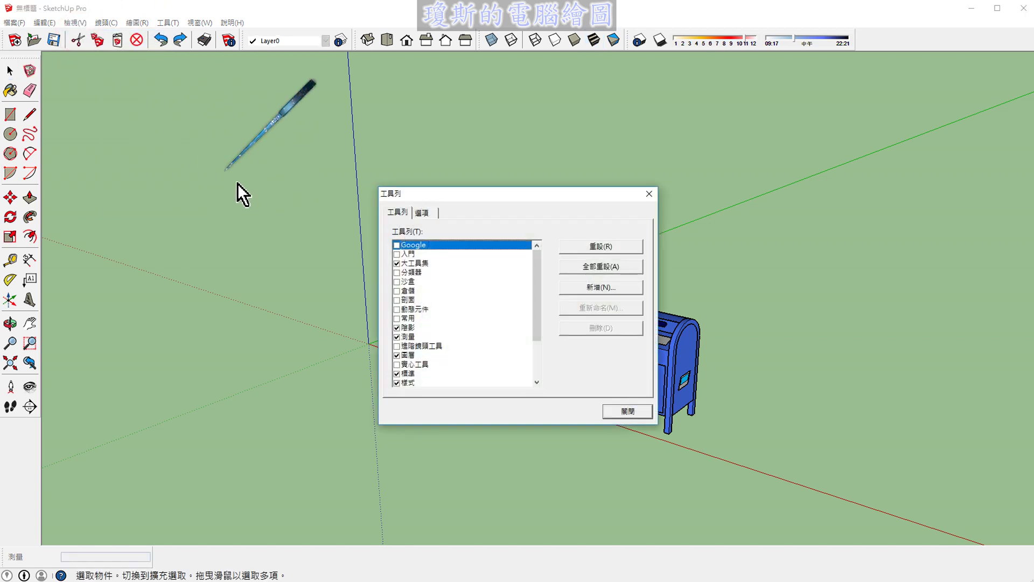
{"action": "left_click_drag", "start_coordinate": [538, 306], "coordinate": [538, 342]}
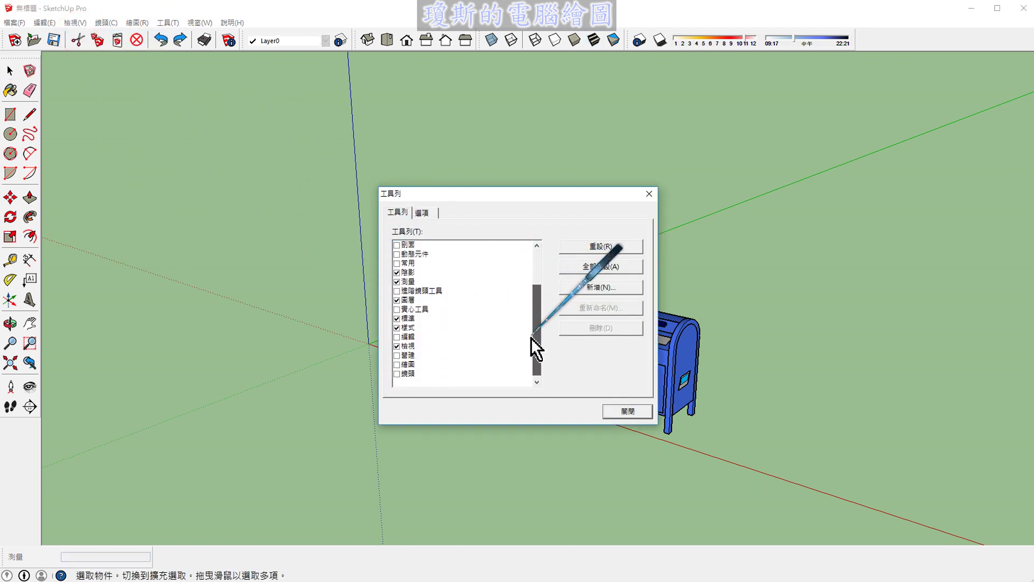
{"action": "left_click", "coordinate": [404, 328]}
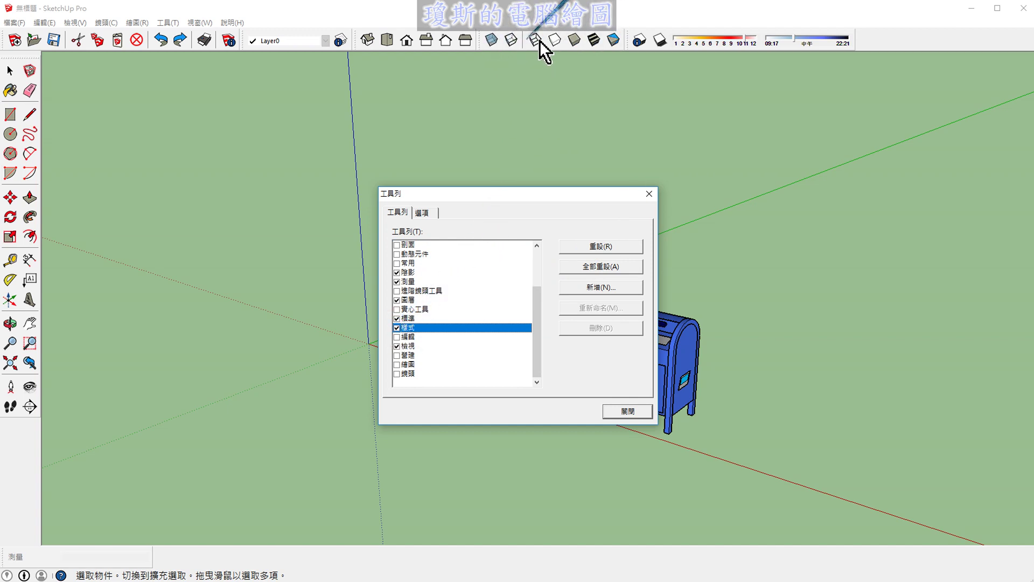
{"action": "left_click", "coordinate": [649, 194]}
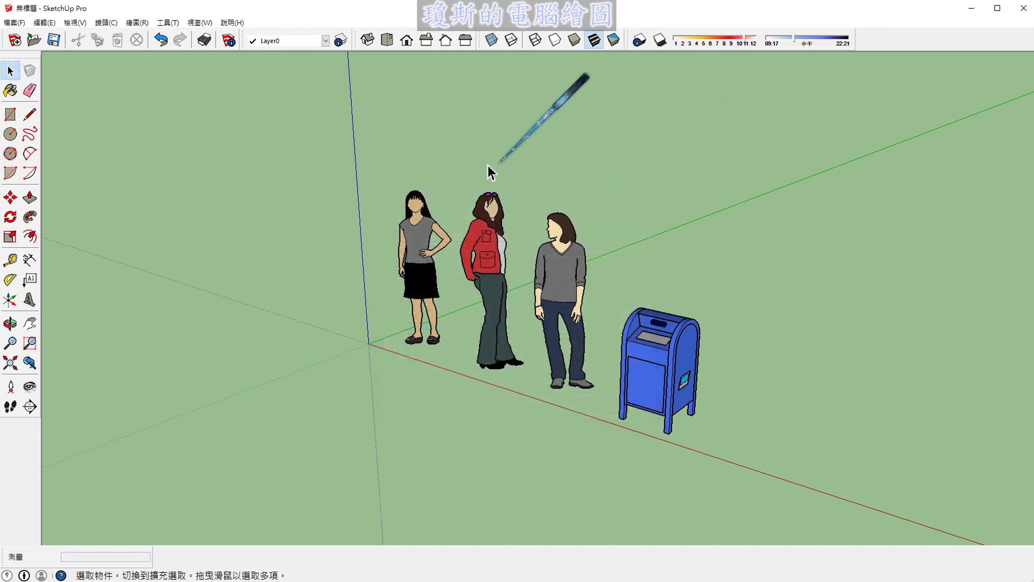
- Open the Styles browser and try the 3D 列印樣式 and Shaded styles
{"action": "left_click", "coordinate": [199, 23]}
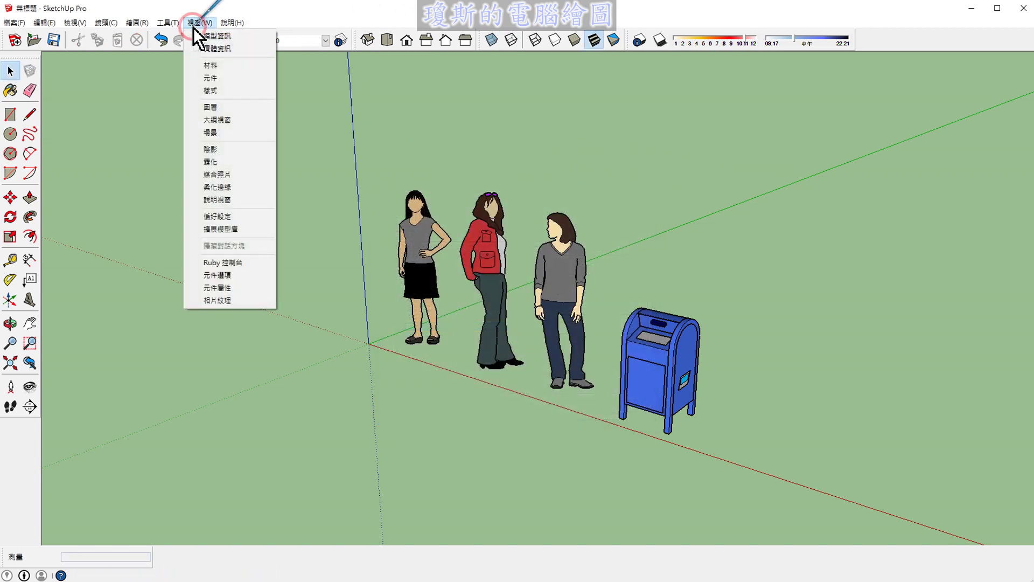
{"action": "left_click", "coordinate": [224, 92]}
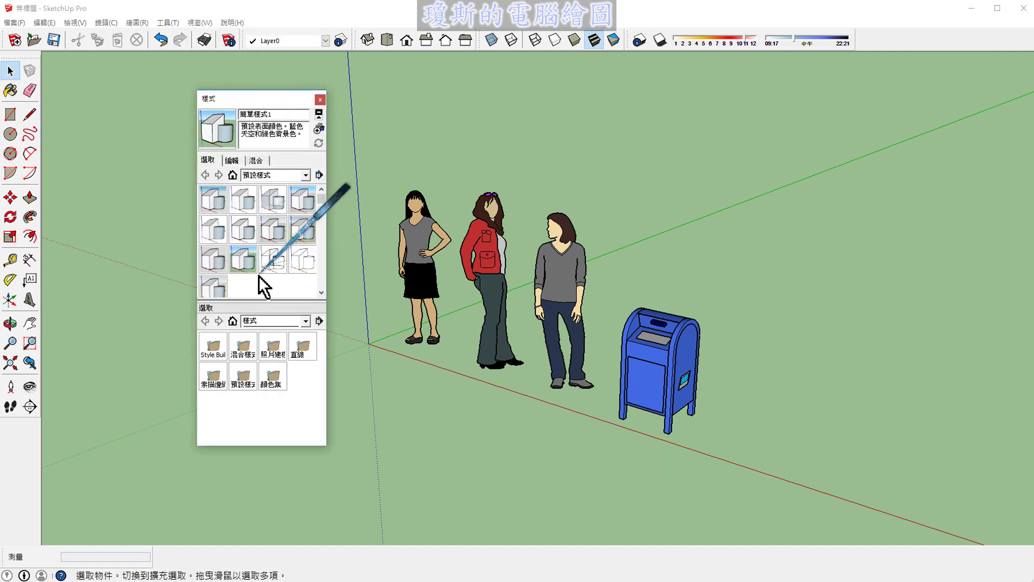
{"action": "left_click_drag", "start_coordinate": [249, 274], "coordinate": [259, 272]}
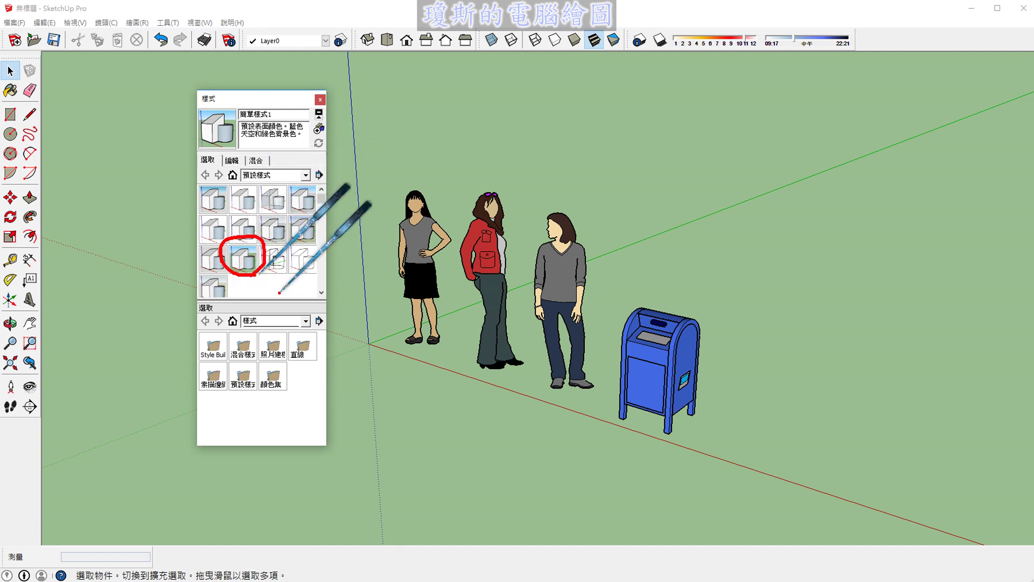
{"action": "left_click", "coordinate": [214, 199]}
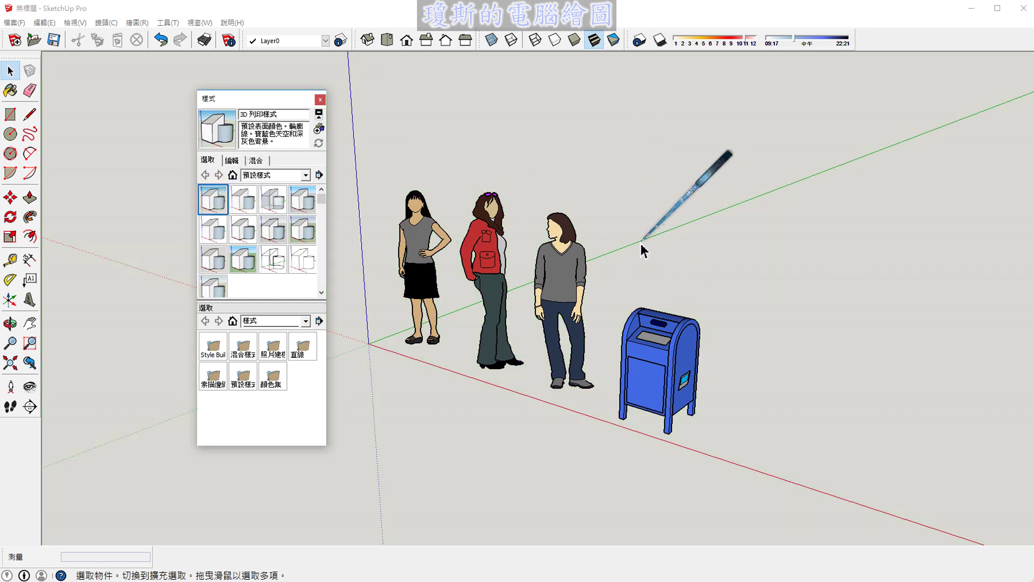
{"action": "middle_click_drag", "start_coordinate": [680, 272], "coordinate": [633, 180]}
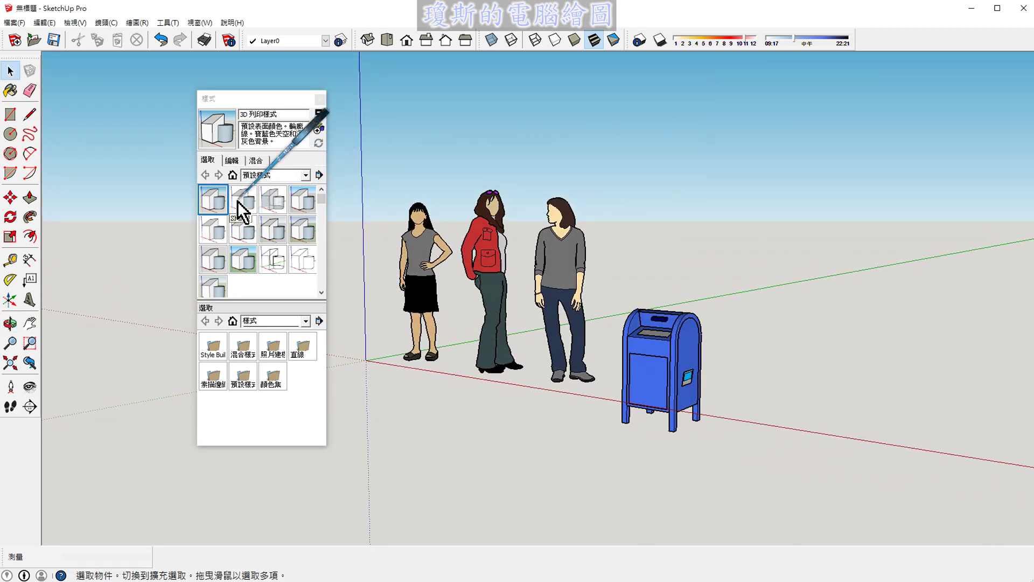
{"action": "left_click_drag", "start_coordinate": [251, 98], "coordinate": [176, 88]}
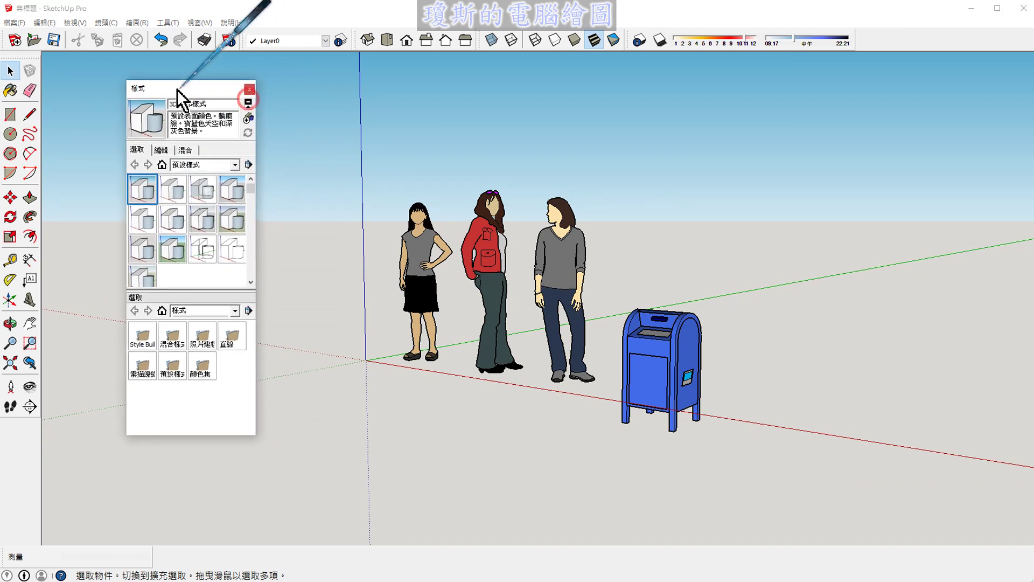
{"action": "left_click", "coordinate": [171, 187]}
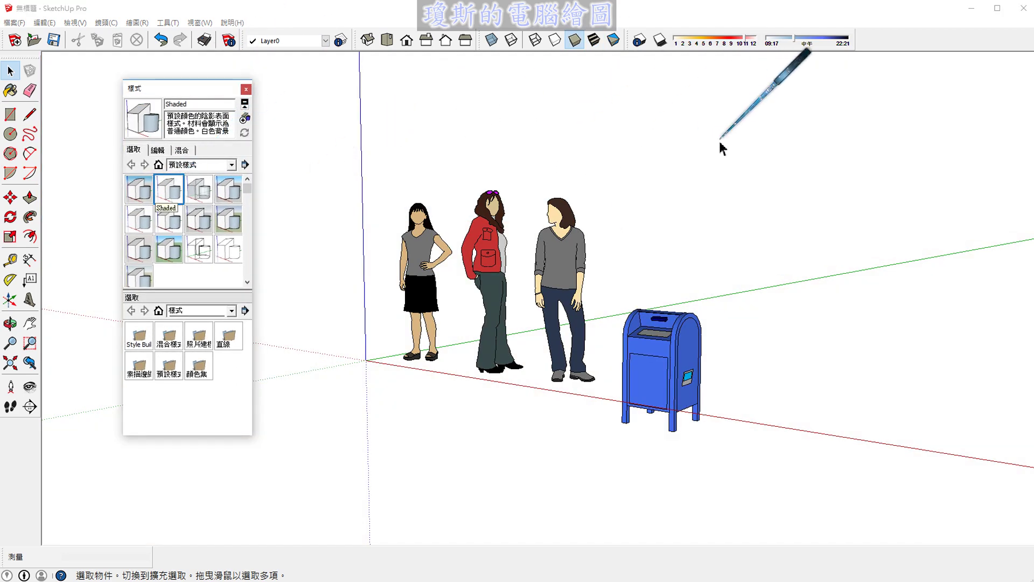
- Orbit while trying X 射線 style, then apply the 城市規劃樣式 style
{"action": "middle_click_drag", "start_coordinate": [716, 172], "coordinate": [723, 264]}
{"action": "mouse_move", "coordinate": [611, 174]}
{"action": "left_mouse_down"}
{"action": "mouse_move", "coordinate": [464, 157]}
{"action": "mouse_move", "coordinate": [386, 208]}
{"action": "mouse_move", "coordinate": [360, 291]}
{"action": "mouse_move", "coordinate": [467, 370]}
{"action": "mouse_move", "coordinate": [623, 369]}
{"action": "mouse_move", "coordinate": [697, 324]}
{"action": "left_mouse_up"}
{"action": "key", "text": "space"}
{"action": "left_click", "coordinate": [203, 194]}
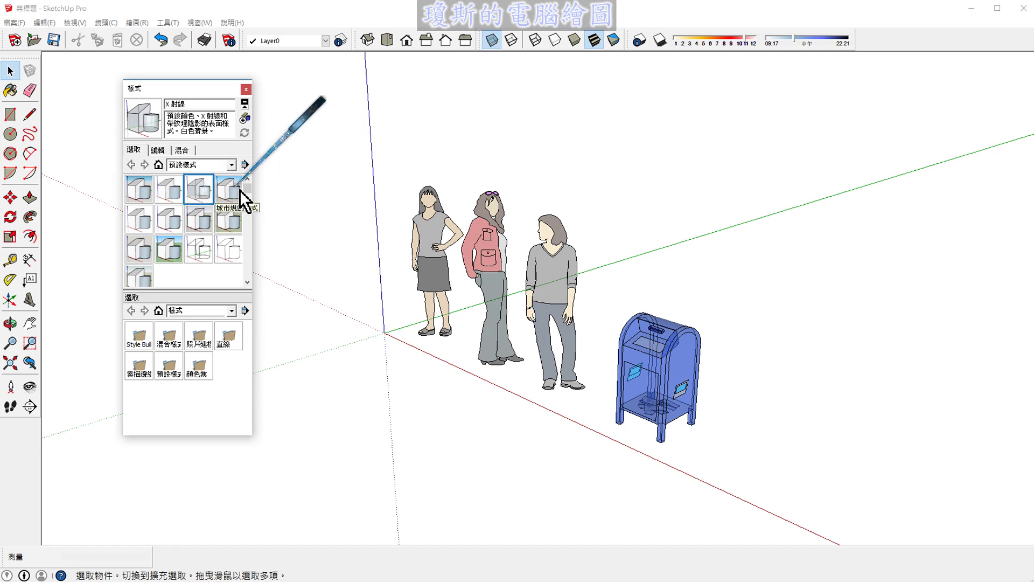
{"action": "mouse_move", "coordinate": [751, 392]}
{"action": "middle_mouse_down"}
{"action": "mouse_move", "coordinate": [700, 330]}
{"action": "mouse_move", "coordinate": [593, 346]}
{"action": "mouse_move", "coordinate": [623, 346]}
{"action": "mouse_move", "coordinate": [512, 306]}
{"action": "mouse_move", "coordinate": [781, 415]}
{"action": "middle_mouse_up"}
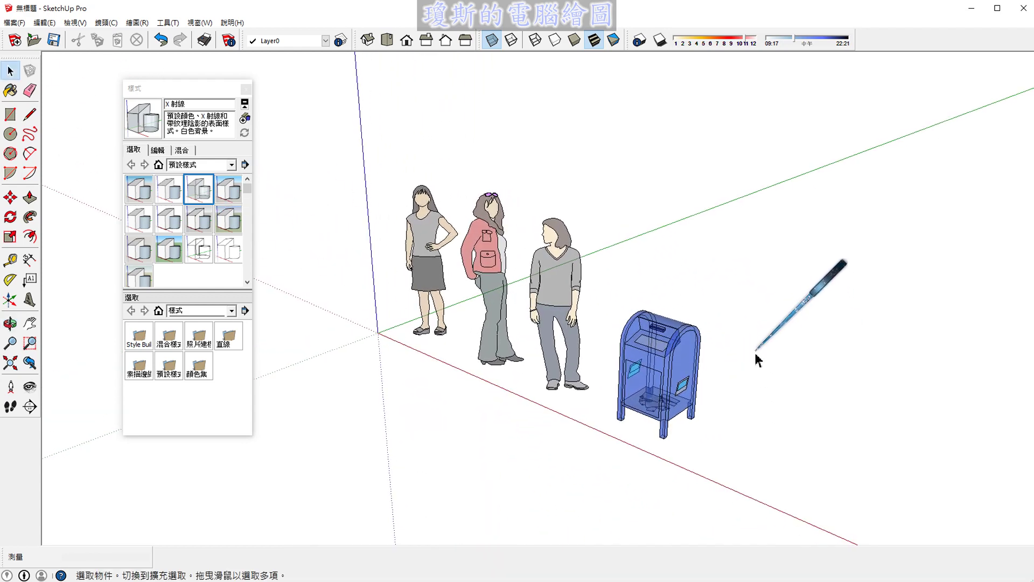
{"action": "mouse_move", "coordinate": [758, 360]}
{"action": "middle_mouse_down"}
{"action": "mouse_move", "coordinate": [535, 330]}
{"action": "mouse_move", "coordinate": [570, 309]}
{"action": "mouse_move", "coordinate": [688, 342]}
{"action": "mouse_move", "coordinate": [758, 383]}
{"action": "middle_mouse_up"}
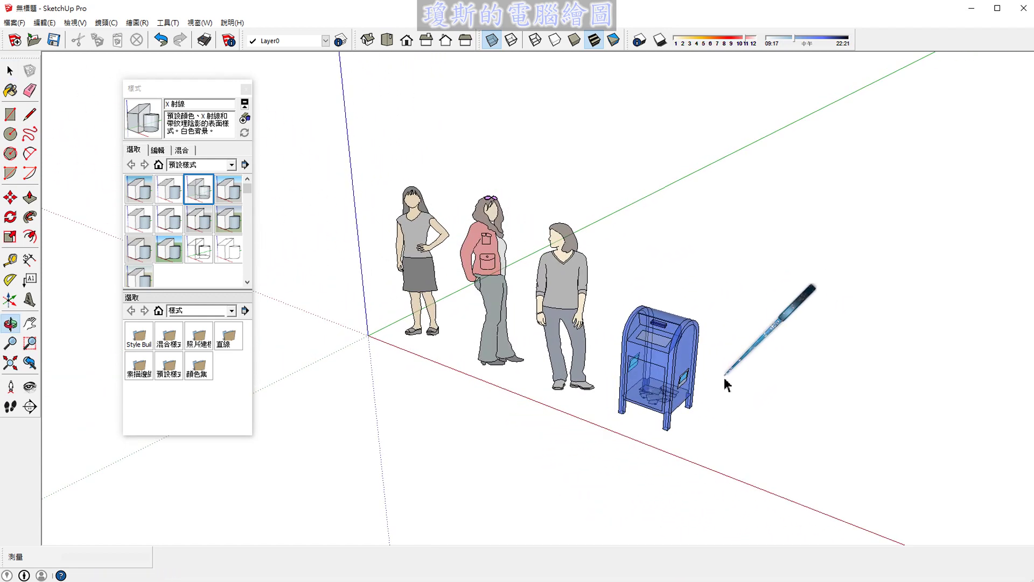
{"action": "scroll", "coordinate": [466, 334], "scroll_direction": "up", "scroll_amount": 2}
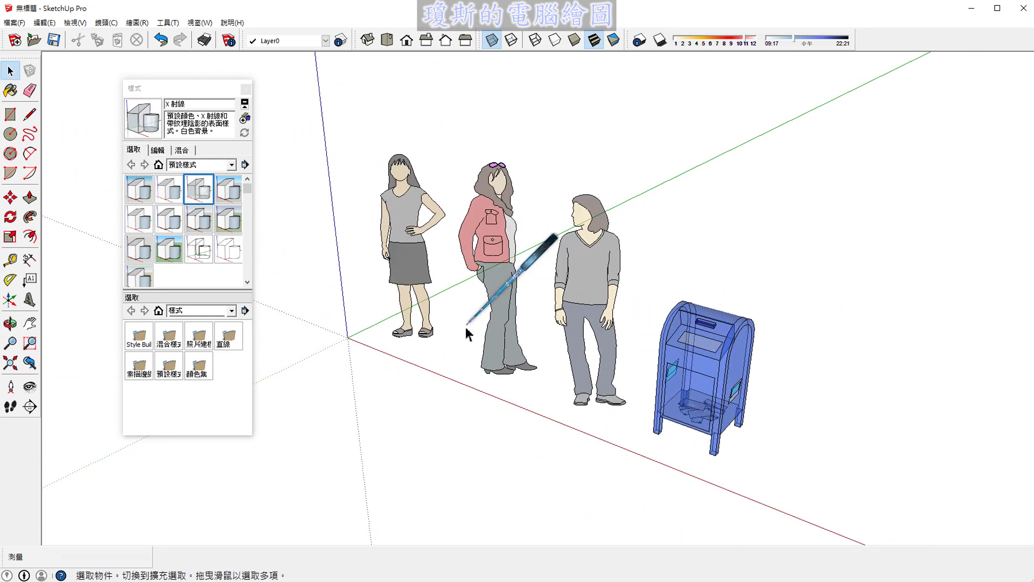
{"action": "left_click", "coordinate": [227, 193]}
{"action": "middle_click_drag", "start_coordinate": [604, 318], "coordinate": [396, 296]}
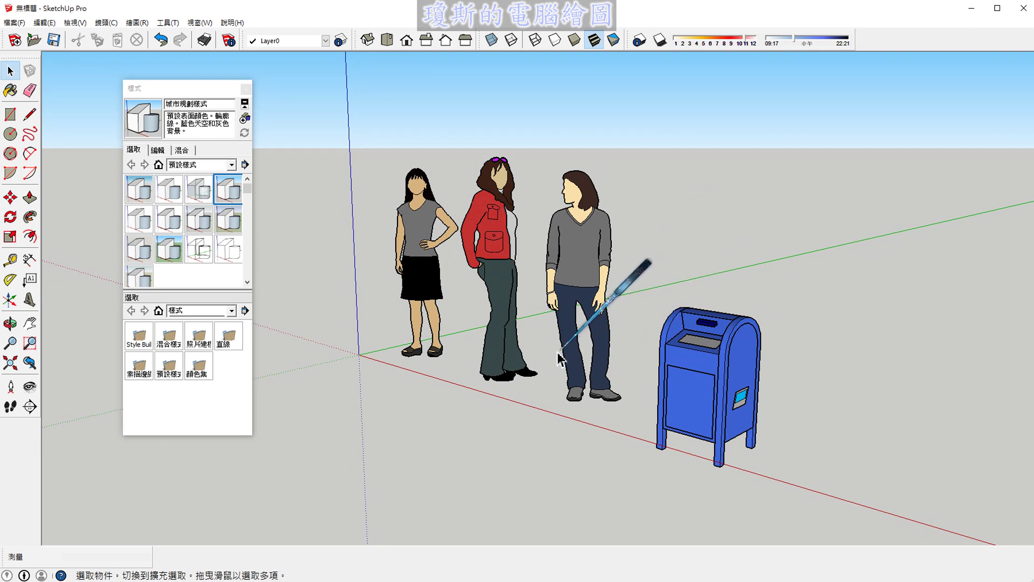
- Try 景觀建築樣式, 建築設計樣式, 簡單樣式1 and 木工樣式, then settle on 城市規劃樣式
{"action": "left_click", "coordinate": [238, 218]}
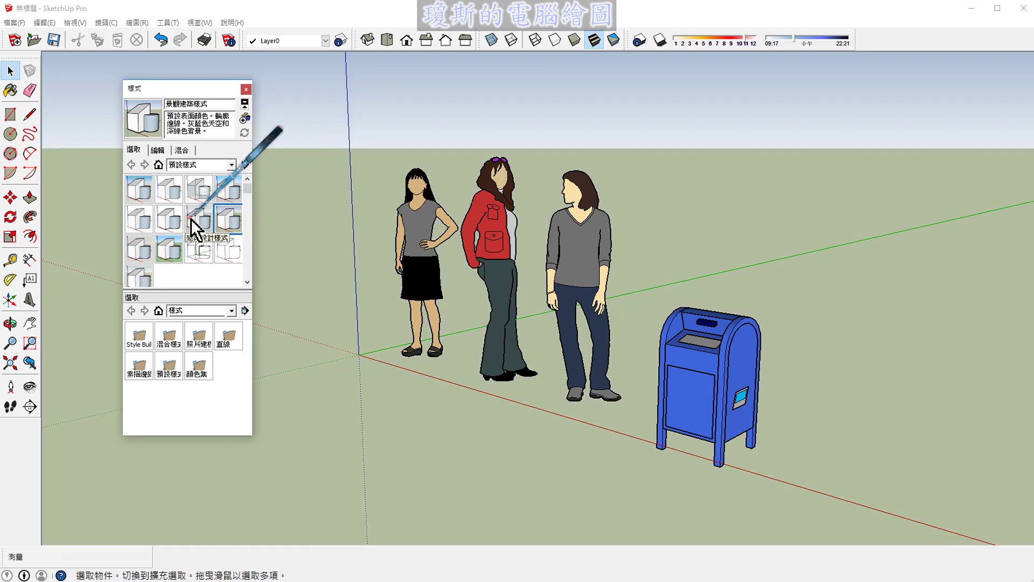
{"action": "left_click", "coordinate": [194, 221]}
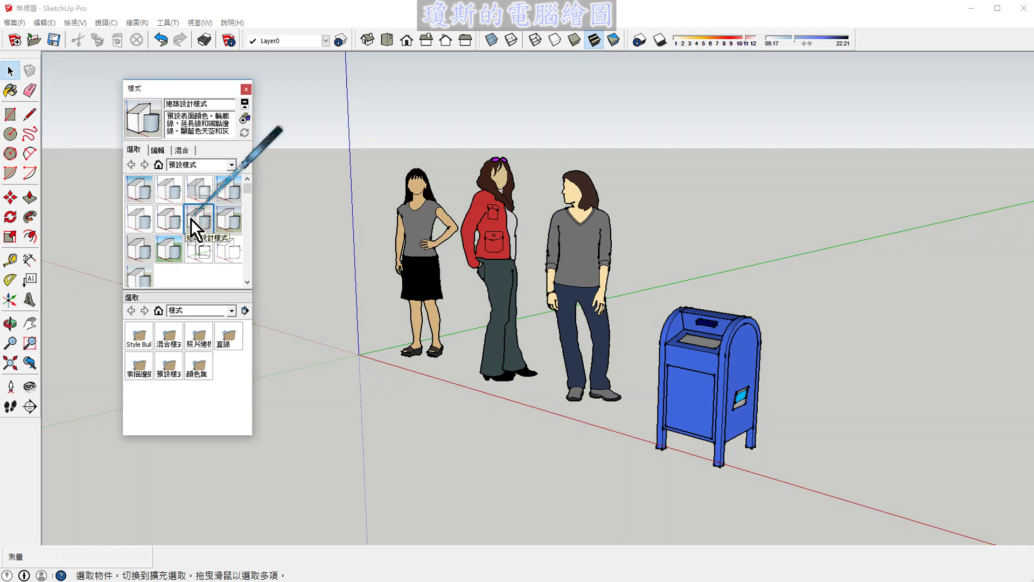
{"action": "left_click", "coordinate": [168, 248]}
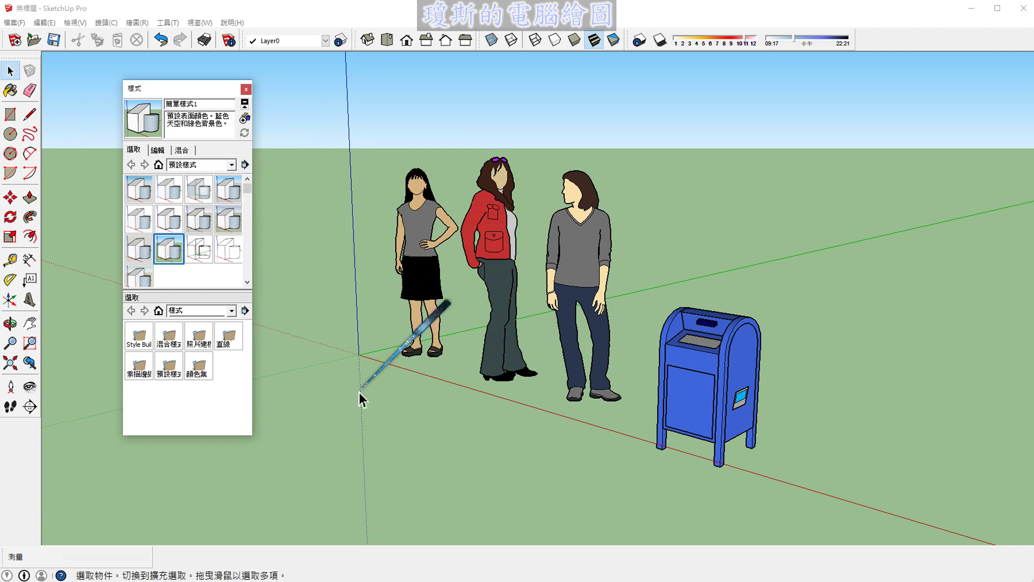
{"action": "left_click", "coordinate": [151, 247]}
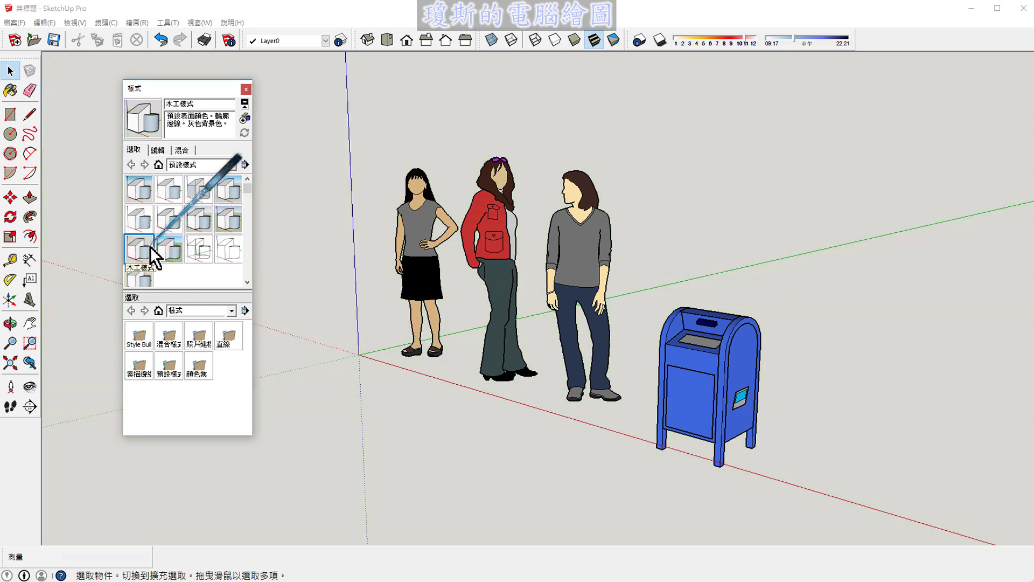
{"action": "left_click", "coordinate": [228, 222]}
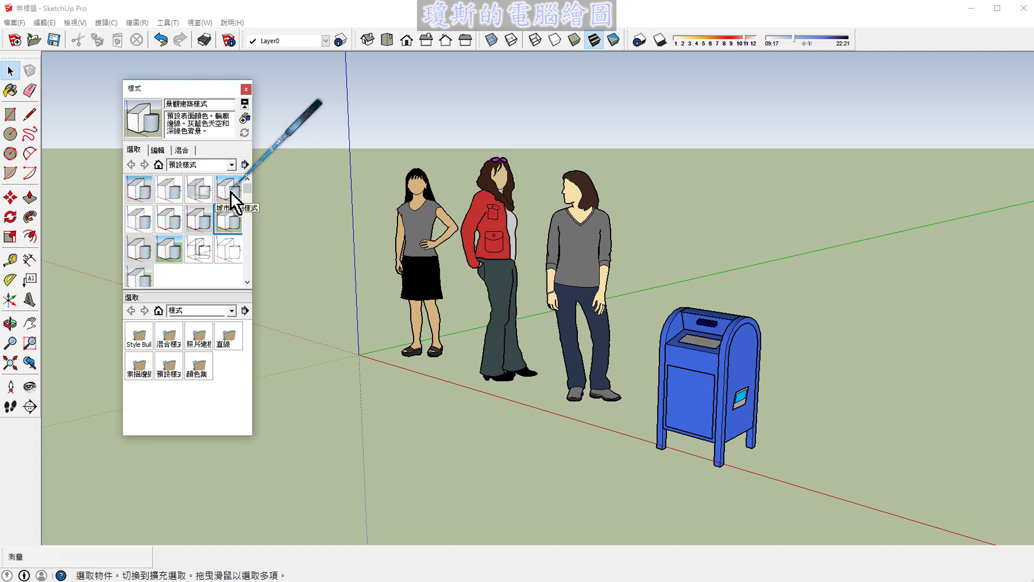
{"action": "left_click", "coordinate": [231, 192]}
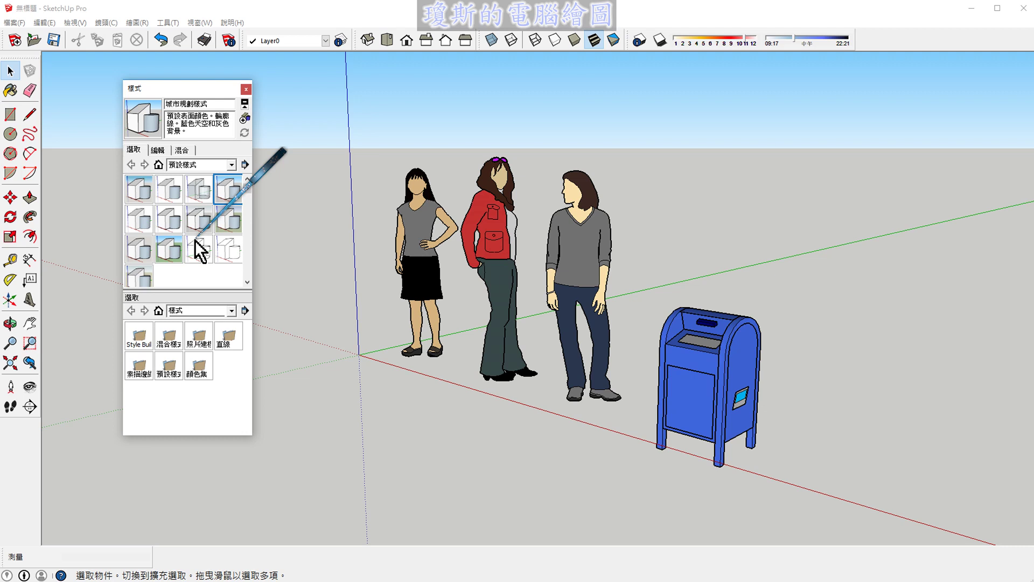
{"action": "left_click", "coordinate": [246, 89]}
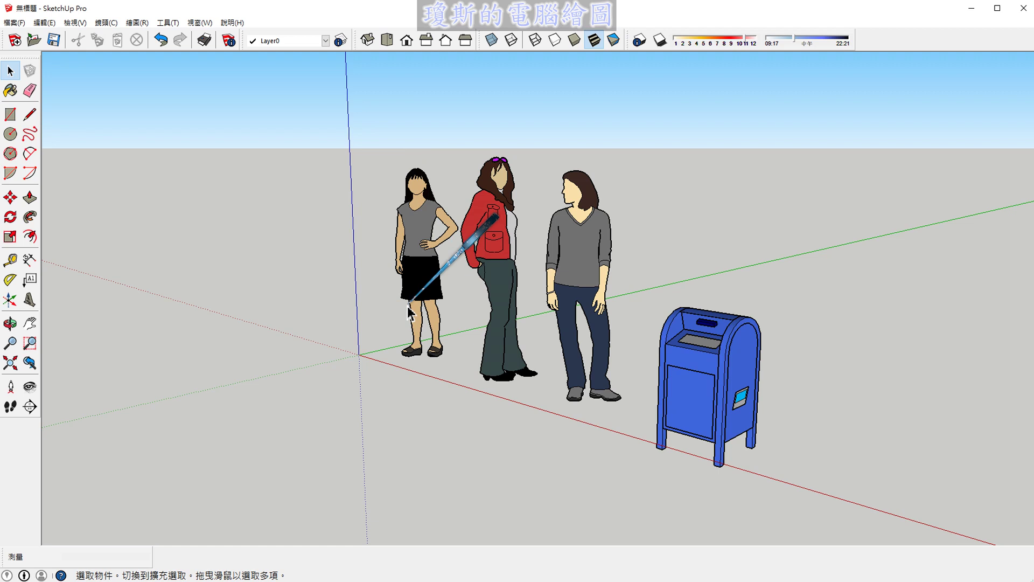
- Zoom slightly and orbit down to look over the women and mailbox
{"action": "scroll", "coordinate": [488, 243], "scroll_direction": "up", "scroll_amount": 2}
{"action": "scroll", "coordinate": [504, 248], "scroll_direction": "down", "scroll_amount": 1}
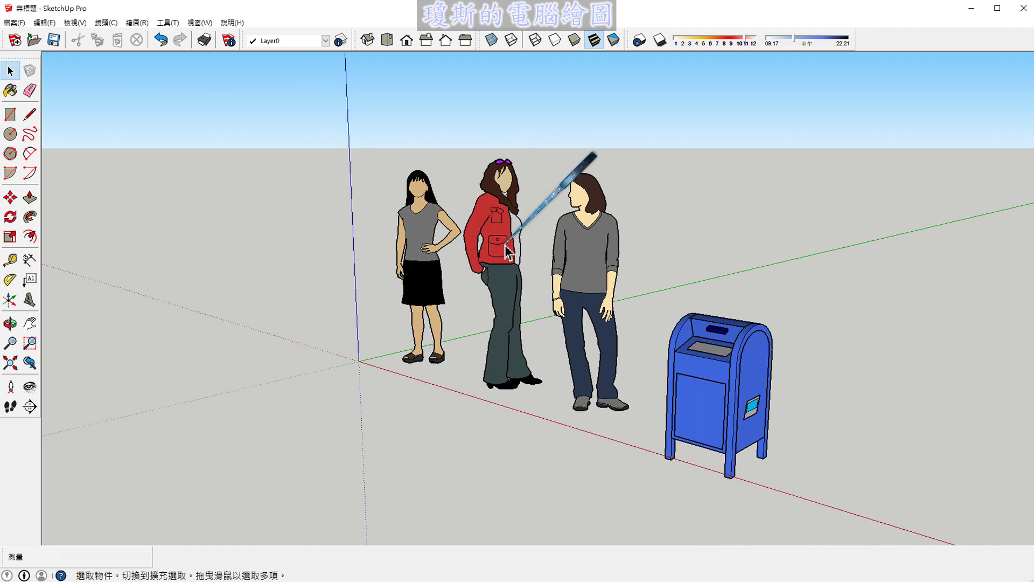
{"action": "mouse_move", "coordinate": [506, 251]}
{"action": "middle_mouse_down"}
{"action": "mouse_move", "coordinate": [547, 299]}
{"action": "mouse_move", "coordinate": [415, 270]}
{"action": "middle_mouse_up"}
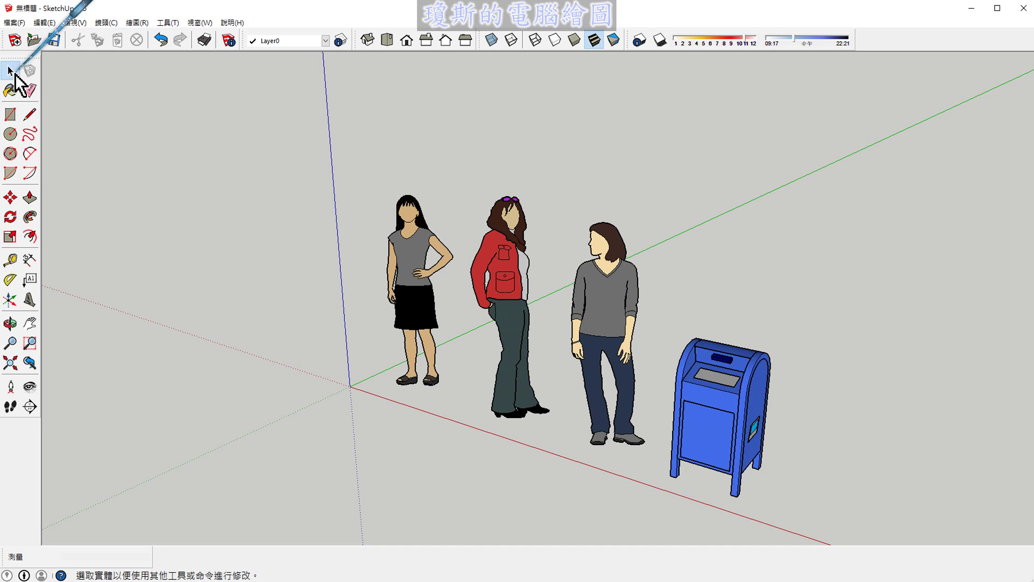
{"action": "left_click", "coordinate": [11, 198]}
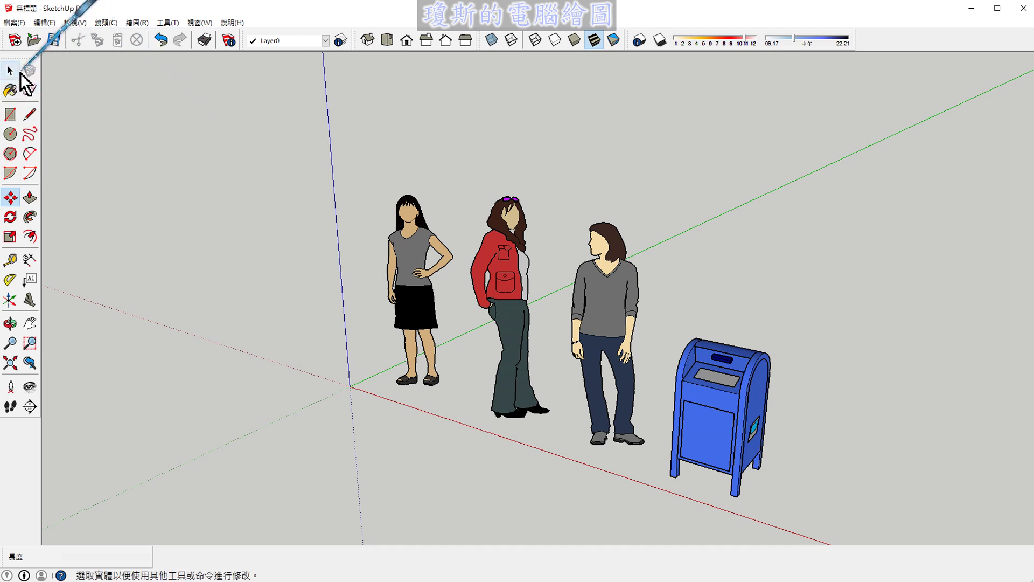
{"action": "key", "text": "space"}
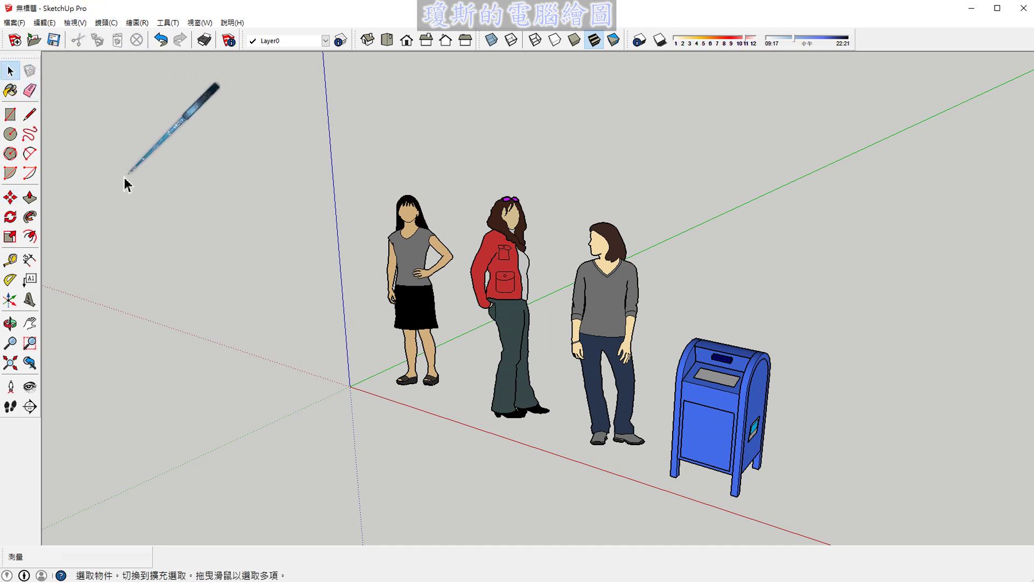
{"action": "left_click", "coordinate": [11, 216]}
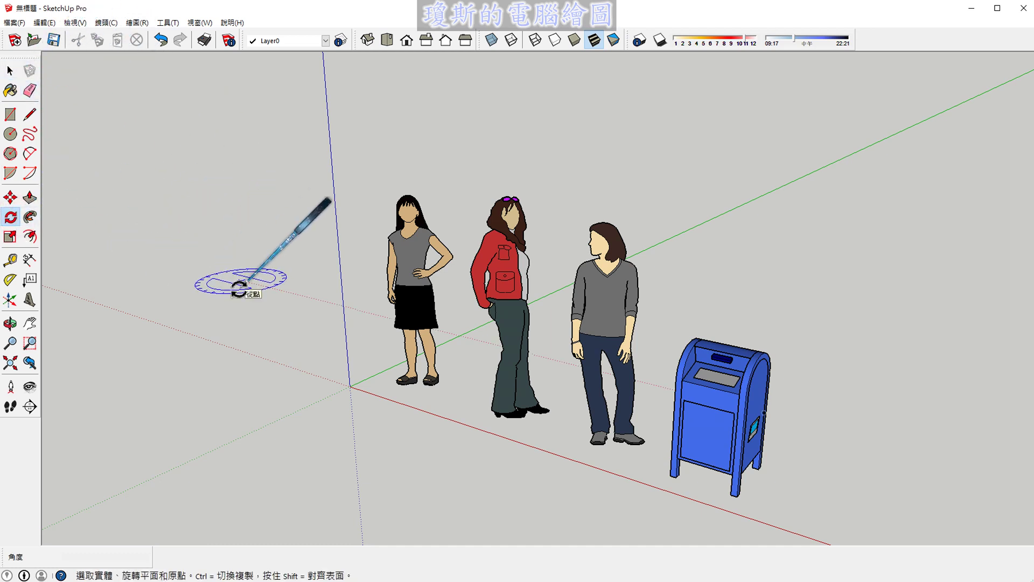
{"action": "key", "text": "space"}
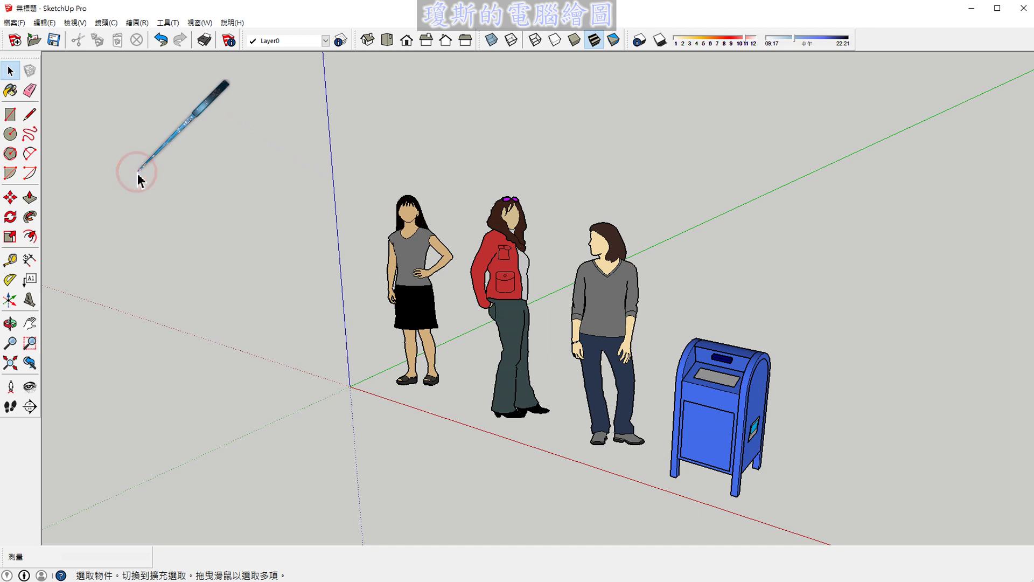
{"action": "left_click_drag", "start_coordinate": [138, 173], "coordinate": [268, 356]}
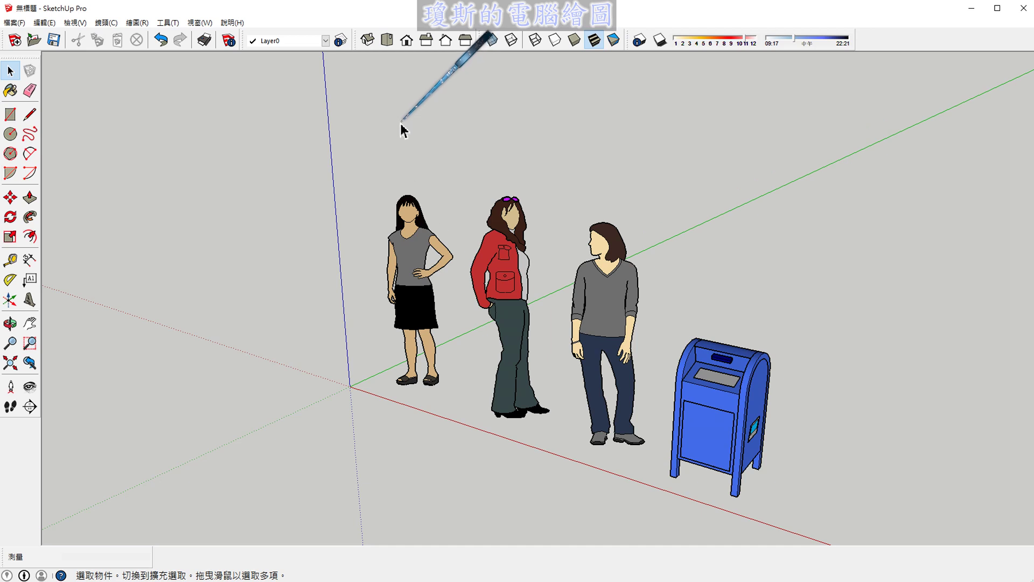
{"action": "mouse_move", "coordinate": [401, 124]}
{"action": "left_mouse_down"}
{"action": "mouse_move", "coordinate": [520, 472]}
{"action": "mouse_move", "coordinate": [512, 472]}
{"action": "left_mouse_up"}
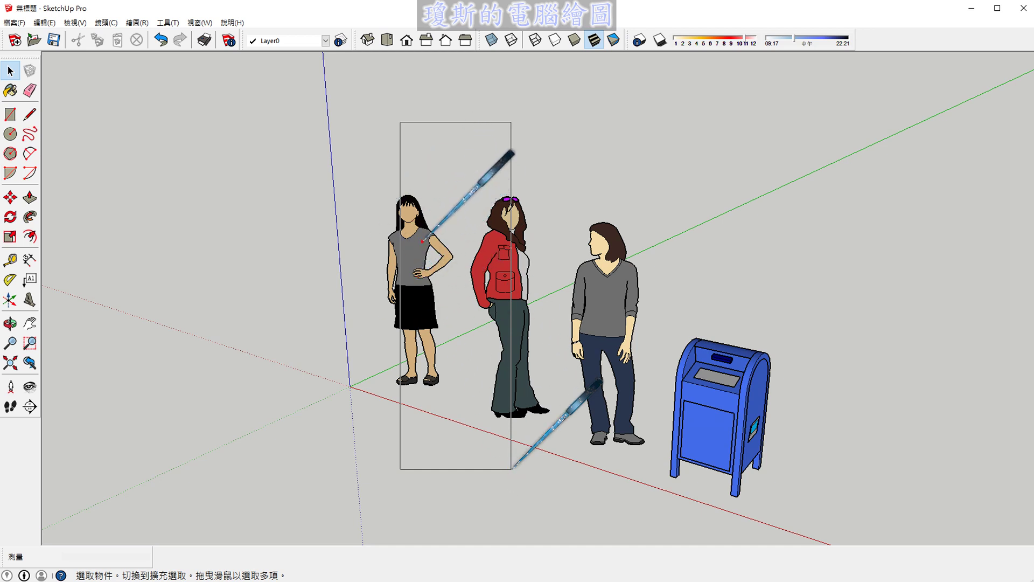
{"action": "left_click_drag", "start_coordinate": [425, 233], "coordinate": [399, 292]}
{"action": "left_click_drag", "start_coordinate": [398, 245], "coordinate": [430, 293]}
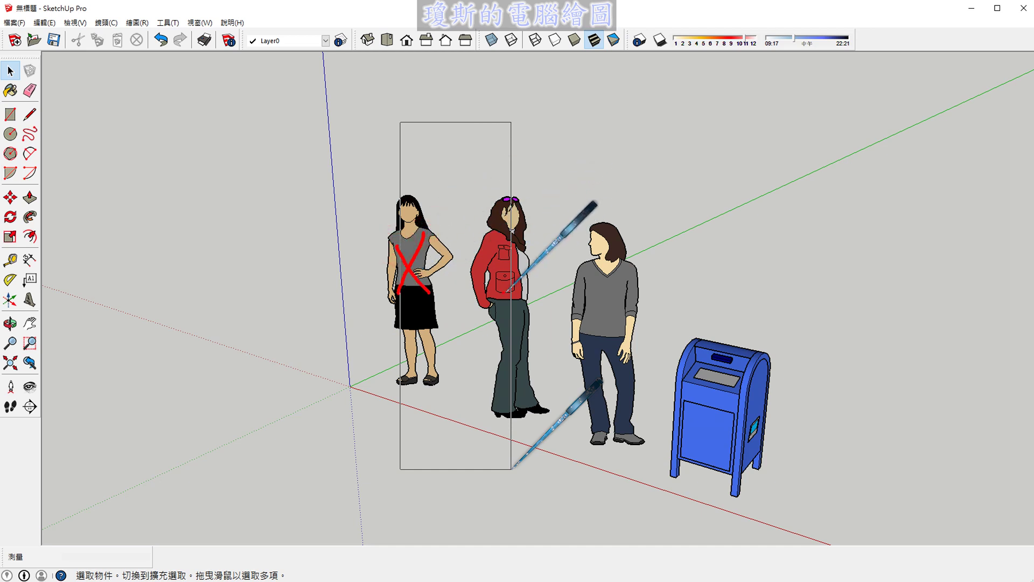
{"action": "mouse_move", "coordinate": [514, 282]}
{"action": "left_mouse_down"}
{"action": "mouse_move", "coordinate": [495, 318]}
{"action": "mouse_move", "coordinate": [524, 322]}
{"action": "left_mouse_up"}
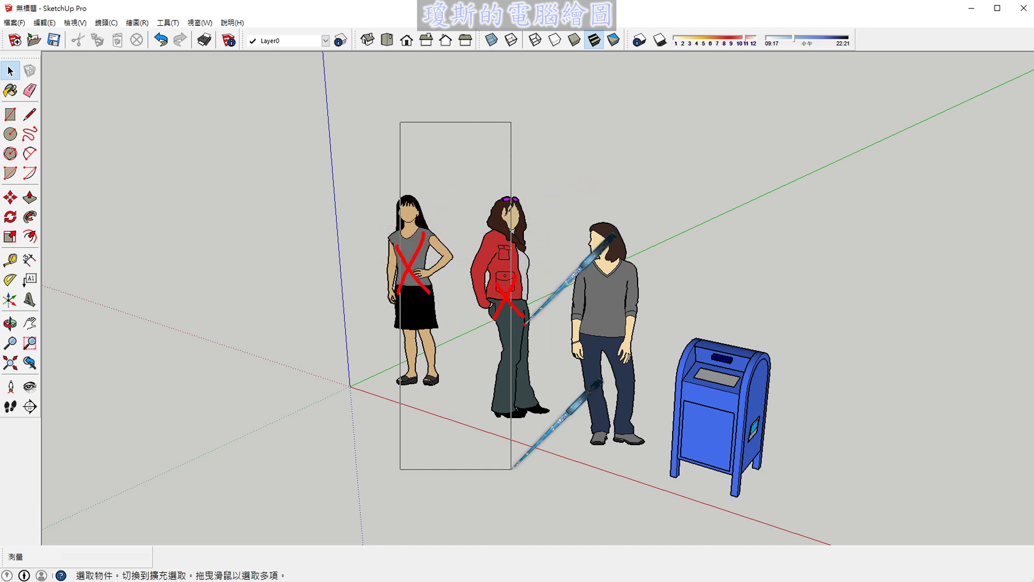
{"action": "left_click", "coordinate": [418, 161]}
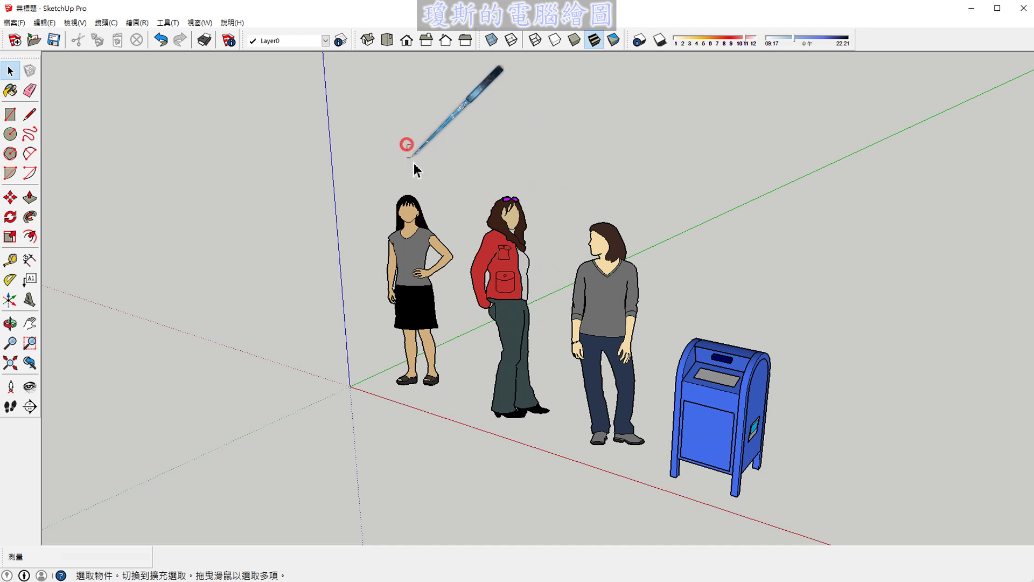
{"action": "left_click_drag", "start_coordinate": [407, 144], "coordinate": [519, 465]}
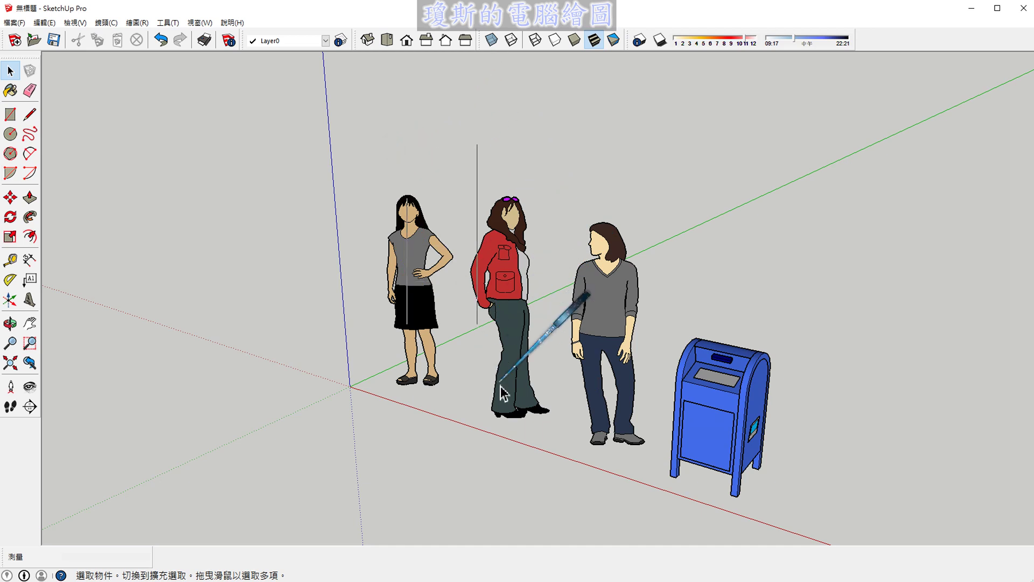
{"action": "left_click", "coordinate": [519, 468]}
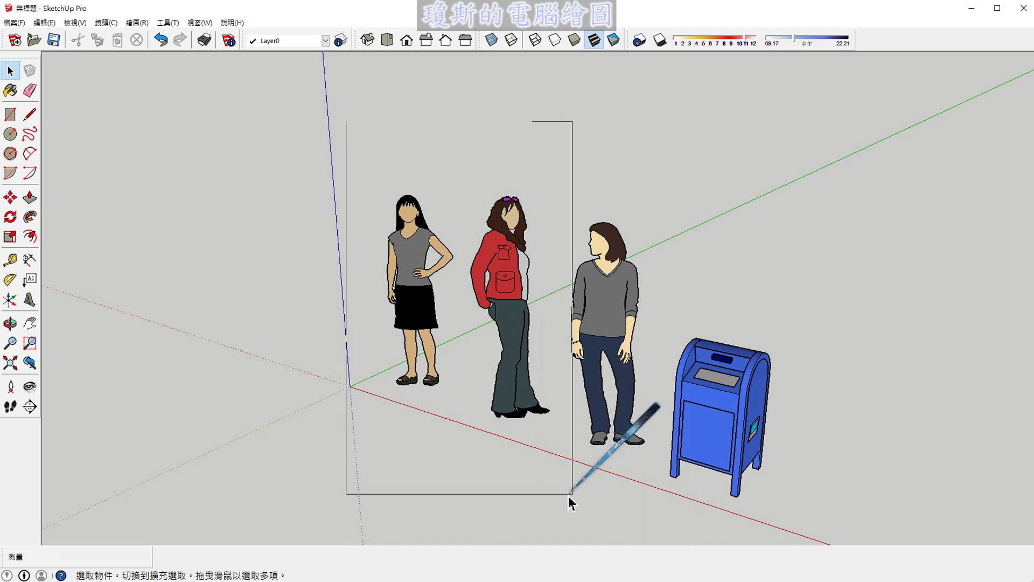
{"action": "left_click_drag", "start_coordinate": [560, 491], "coordinate": [561, 491]}
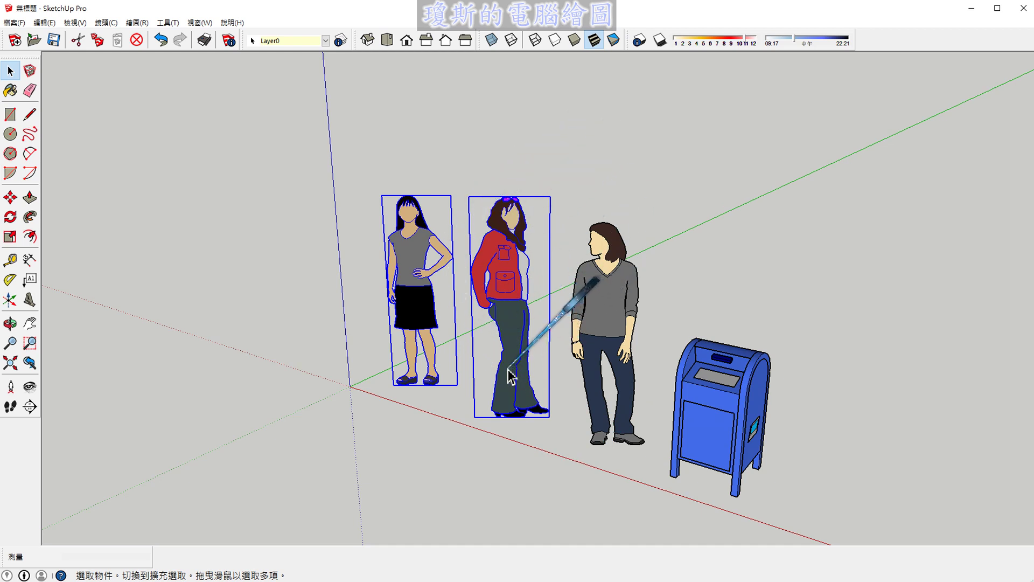
{"action": "left_click", "coordinate": [466, 173]}
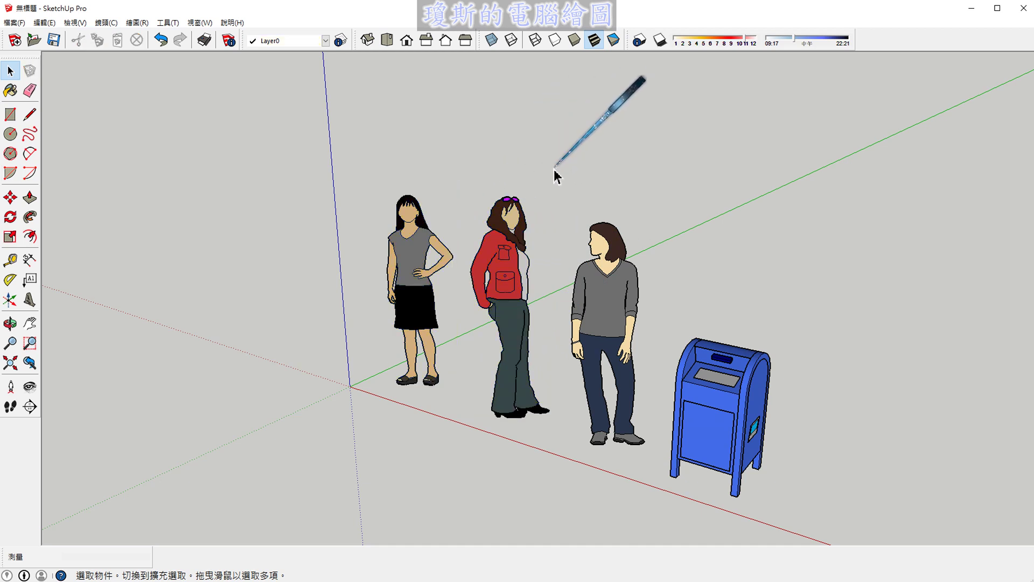
{"action": "left_click_drag", "start_coordinate": [554, 168], "coordinate": [382, 225]}
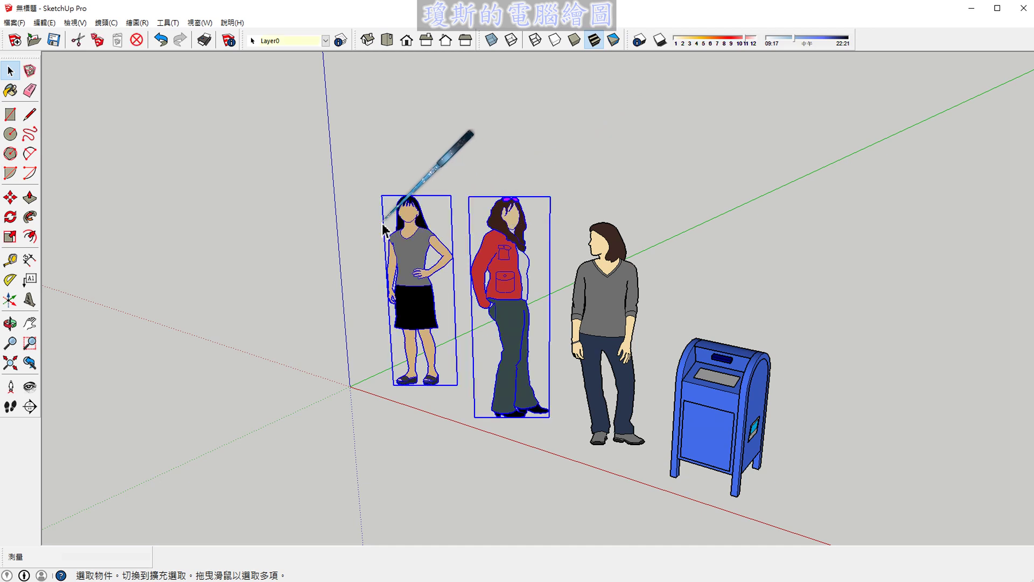
{"action": "left_click_drag", "start_coordinate": [172, 155], "coordinate": [323, 281]}
{"action": "left_click_drag", "start_coordinate": [306, 191], "coordinate": [184, 310]}
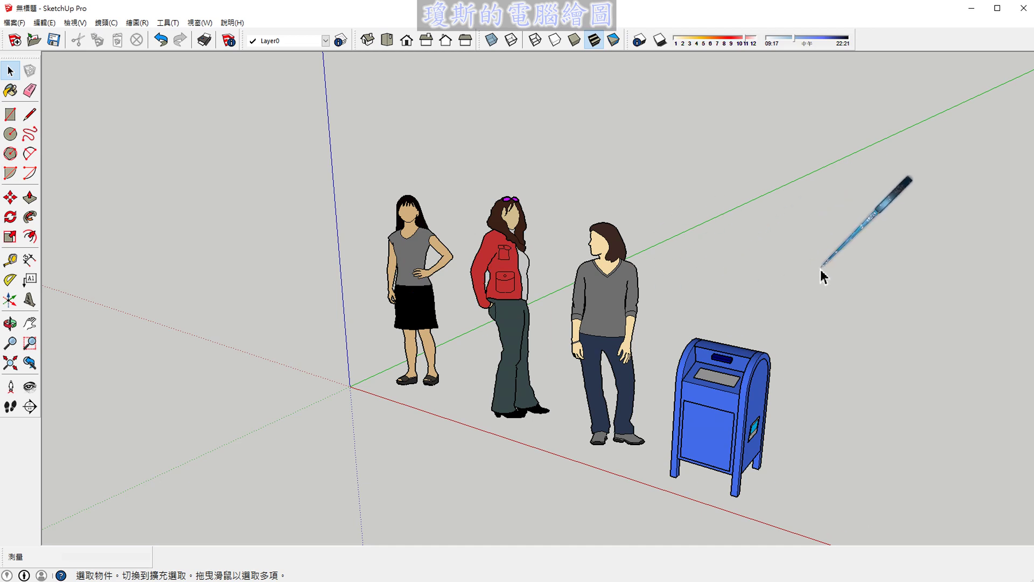
- Crossing-select the three women and the mailbox, then drag across the upper view
{"action": "mouse_move", "coordinate": [820, 268]}
{"action": "left_mouse_down"}
{"action": "mouse_move", "coordinate": [372, 369]}
{"action": "mouse_move", "coordinate": [349, 379]}
{"action": "mouse_move", "coordinate": [313, 436]}
{"action": "left_mouse_up"}
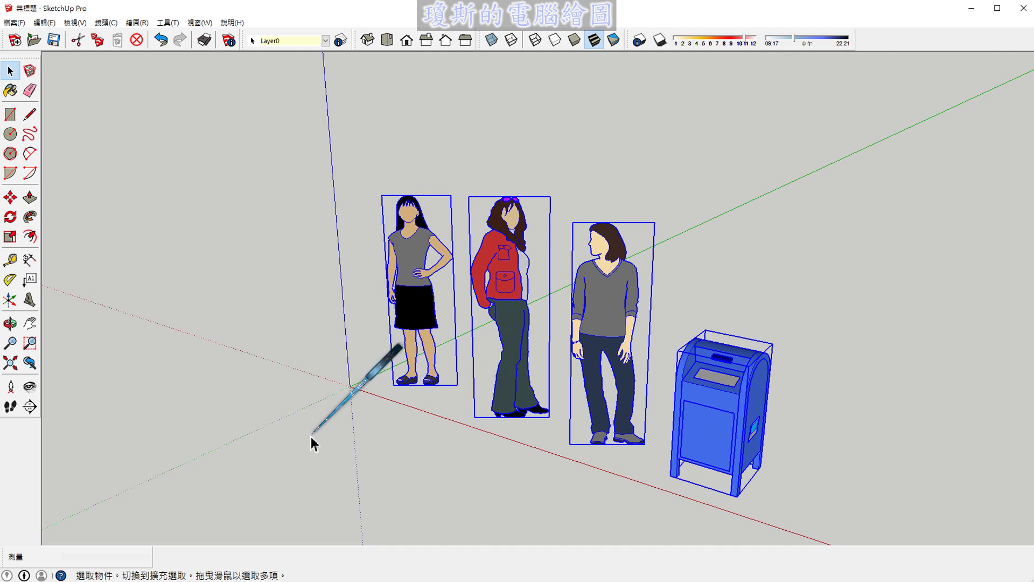
{"action": "left_click_drag", "start_coordinate": [687, 116], "coordinate": [685, 231]}
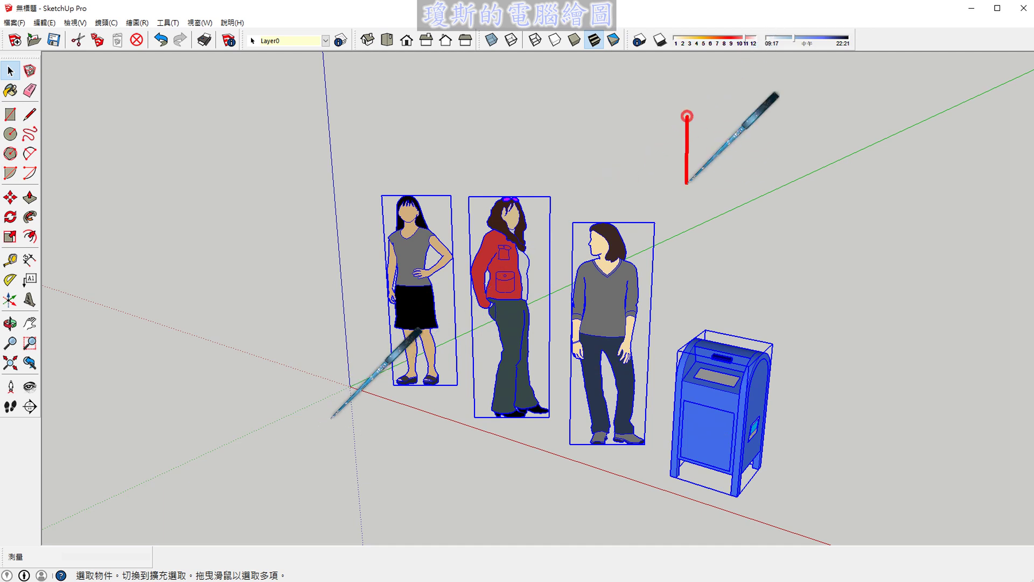
{"action": "mouse_move", "coordinate": [684, 143]}
{"action": "left_mouse_down"}
{"action": "mouse_move", "coordinate": [738, 180]}
{"action": "mouse_move", "coordinate": [699, 224]}
{"action": "left_mouse_up"}
{"action": "mouse_move", "coordinate": [732, 209]}
{"action": "left_mouse_down"}
{"action": "mouse_move", "coordinate": [774, 189]}
{"action": "mouse_move", "coordinate": [776, 229]}
{"action": "left_mouse_up"}
{"action": "mouse_move", "coordinate": [789, 137]}
{"action": "left_mouse_down"}
{"action": "mouse_move", "coordinate": [791, 235]}
{"action": "mouse_move", "coordinate": [824, 229]}
{"action": "left_mouse_up"}
{"action": "left_click_drag", "start_coordinate": [834, 178], "coordinate": [867, 171]}
{"action": "mouse_move", "coordinate": [851, 137]}
{"action": "left_mouse_down"}
{"action": "mouse_move", "coordinate": [866, 227]}
{"action": "mouse_move", "coordinate": [889, 241]}
{"action": "left_mouse_up"}
{"action": "mouse_move", "coordinate": [918, 133]}
{"action": "left_mouse_down"}
{"action": "mouse_move", "coordinate": [671, 114]}
{"action": "mouse_move", "coordinate": [654, 232]}
{"action": "mouse_move", "coordinate": [935, 261]}
{"action": "left_mouse_up"}
{"action": "left_click_drag", "start_coordinate": [917, 137], "coordinate": [946, 291]}
{"action": "left_click_drag", "start_coordinate": [919, 136], "coordinate": [955, 296]}
- After further drags over the scene, delete the three women and the mailbox
{"action": "left_click_drag", "start_coordinate": [661, 245], "coordinate": [937, 276]}
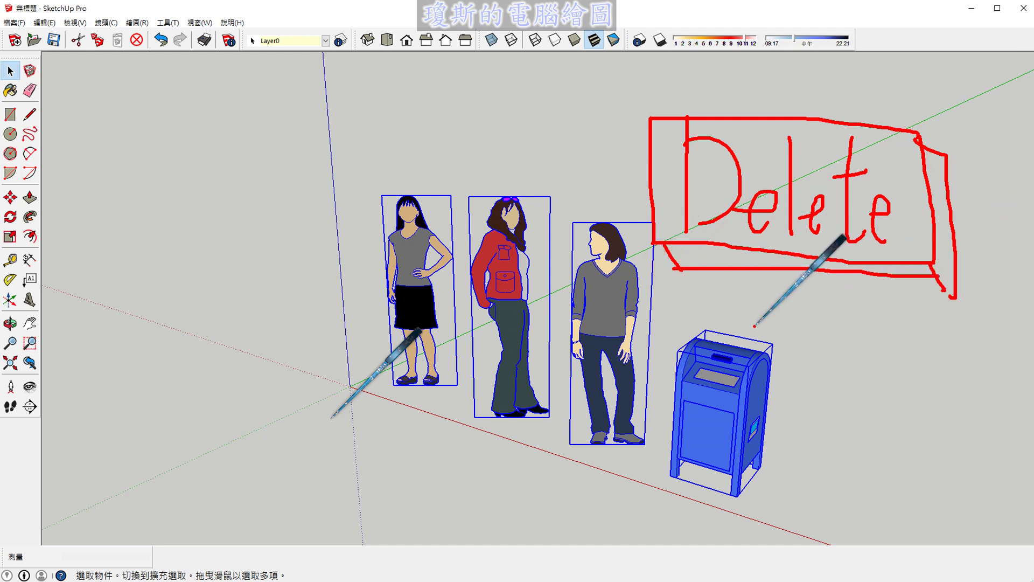
{"action": "mouse_move", "coordinate": [753, 321]}
{"action": "left_mouse_down"}
{"action": "mouse_move", "coordinate": [744, 386]}
{"action": "mouse_move", "coordinate": [775, 344]}
{"action": "mouse_move", "coordinate": [792, 396]}
{"action": "left_mouse_up"}
{"action": "left_click_drag", "start_coordinate": [801, 325], "coordinate": [807, 369]}
{"action": "left_click_drag", "start_coordinate": [819, 308], "coordinate": [821, 409]}
{"action": "left_click_drag", "start_coordinate": [850, 323], "coordinate": [867, 353]}
{"action": "left_click_drag", "start_coordinate": [852, 323], "coordinate": [852, 390]}
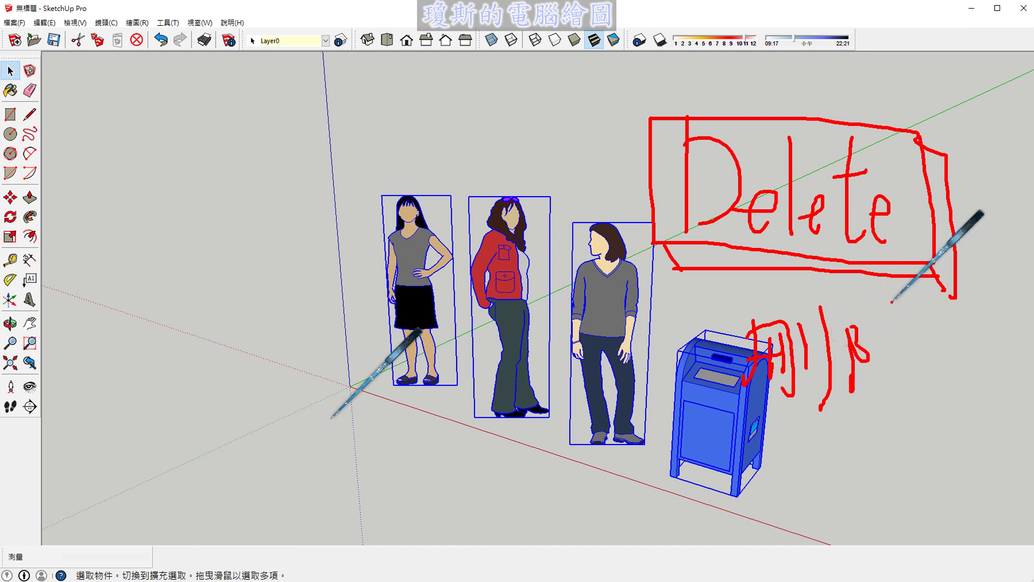
{"action": "mouse_move", "coordinate": [893, 304]}
{"action": "left_mouse_down"}
{"action": "mouse_move", "coordinate": [924, 346]}
{"action": "mouse_move", "coordinate": [910, 349]}
{"action": "mouse_move", "coordinate": [902, 398]}
{"action": "left_mouse_up"}
{"action": "mouse_move", "coordinate": [900, 372]}
{"action": "left_mouse_down"}
{"action": "mouse_move", "coordinate": [887, 391]}
{"action": "mouse_move", "coordinate": [942, 395]}
{"action": "left_mouse_up"}
{"action": "key", "text": "Escape"}
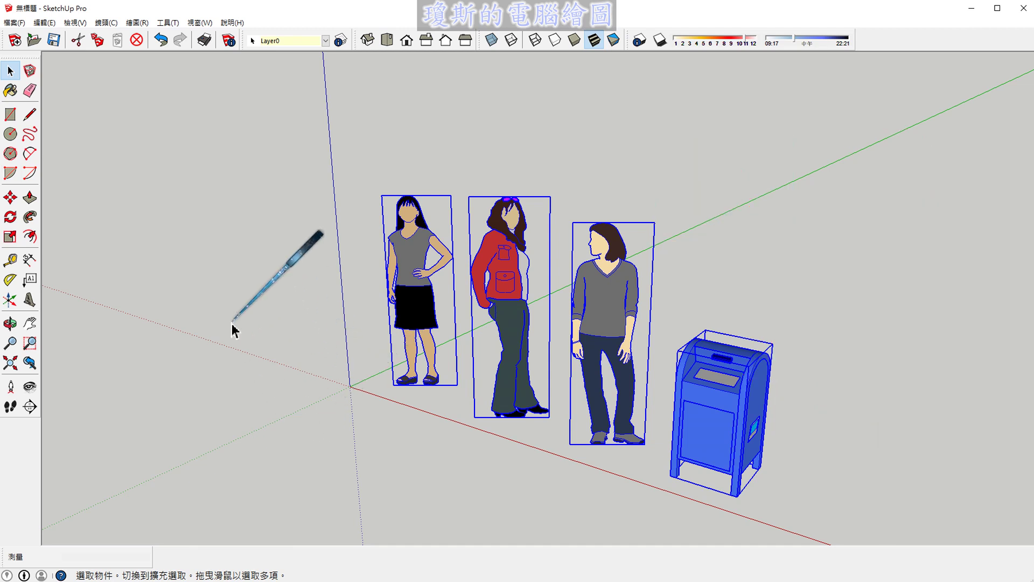
{"action": "key", "text": "Delete"}
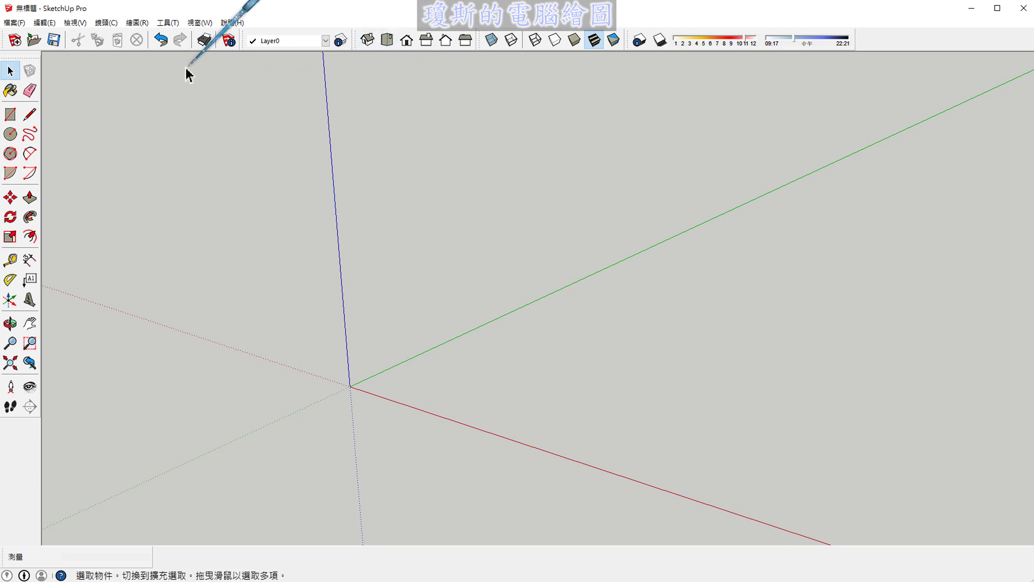
- Undo the deletion to restore the three women and the blue mailbox, and orbit around them
{"action": "left_click", "coordinate": [158, 41]}
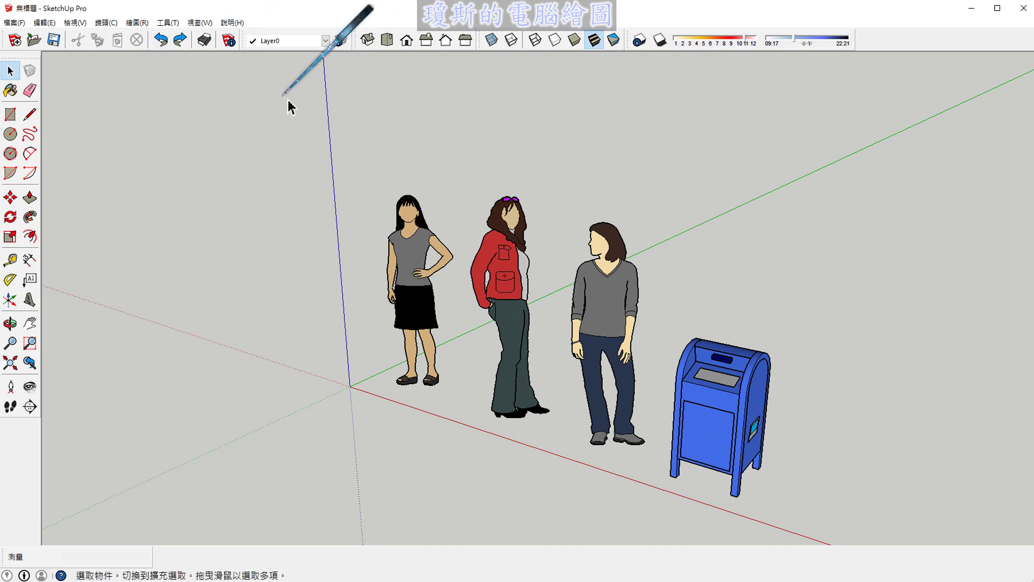
{"action": "key", "text": "o"}
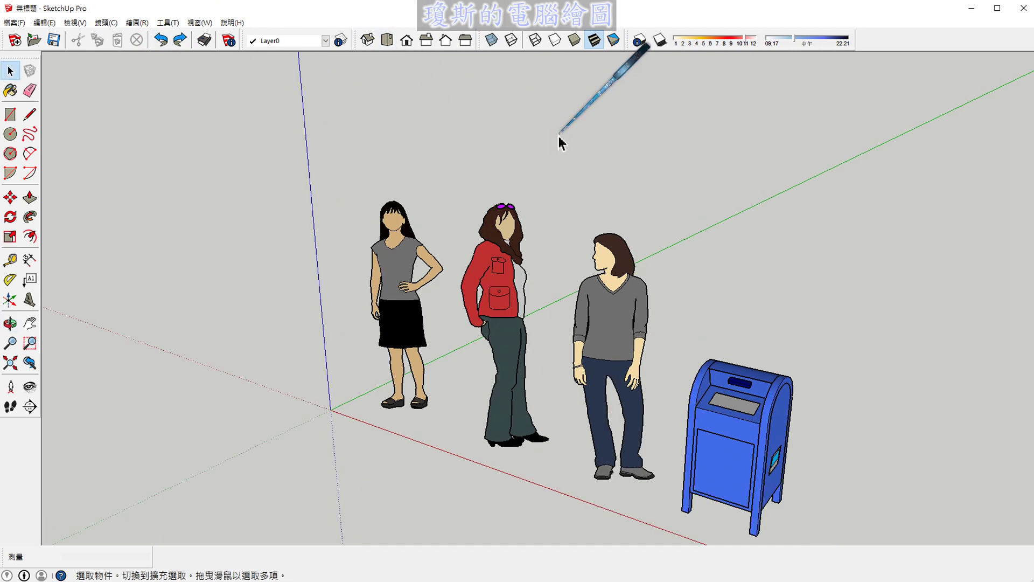
{"action": "mouse_move", "coordinate": [559, 139]}
{"action": "left_mouse_down"}
{"action": "mouse_move", "coordinate": [577, 319]}
{"action": "mouse_move", "coordinate": [591, 268]}
{"action": "mouse_move", "coordinate": [563, 454]}
{"action": "mouse_move", "coordinate": [512, 347]}
{"action": "mouse_move", "coordinate": [520, 331]}
{"action": "mouse_move", "coordinate": [469, 289]}
{"action": "mouse_move", "coordinate": [474, 275]}
{"action": "mouse_move", "coordinate": [606, 343]}
{"action": "mouse_move", "coordinate": [522, 260]}
{"action": "left_mouse_up"}
{"action": "key", "text": "space"}
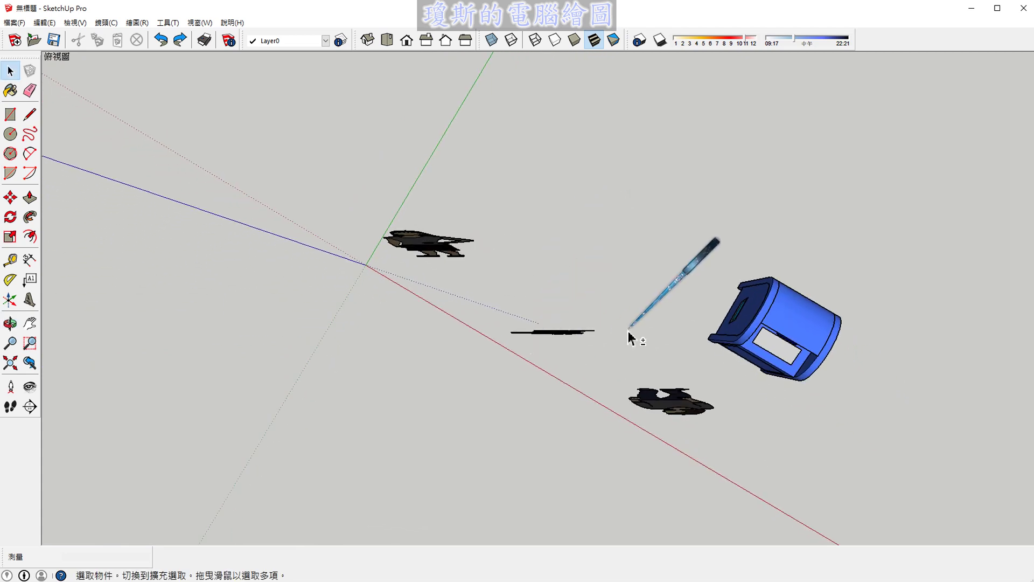
- Orbit down over the figures, then switch the camera to Top and then Iso view
{"action": "mouse_move", "coordinate": [630, 340]}
{"action": "middle_mouse_down"}
{"action": "mouse_move", "coordinate": [561, 261]}
{"action": "mouse_move", "coordinate": [596, 317]}
{"action": "mouse_move", "coordinate": [552, 323]}
{"action": "mouse_move", "coordinate": [589, 365]}
{"action": "middle_mouse_up"}
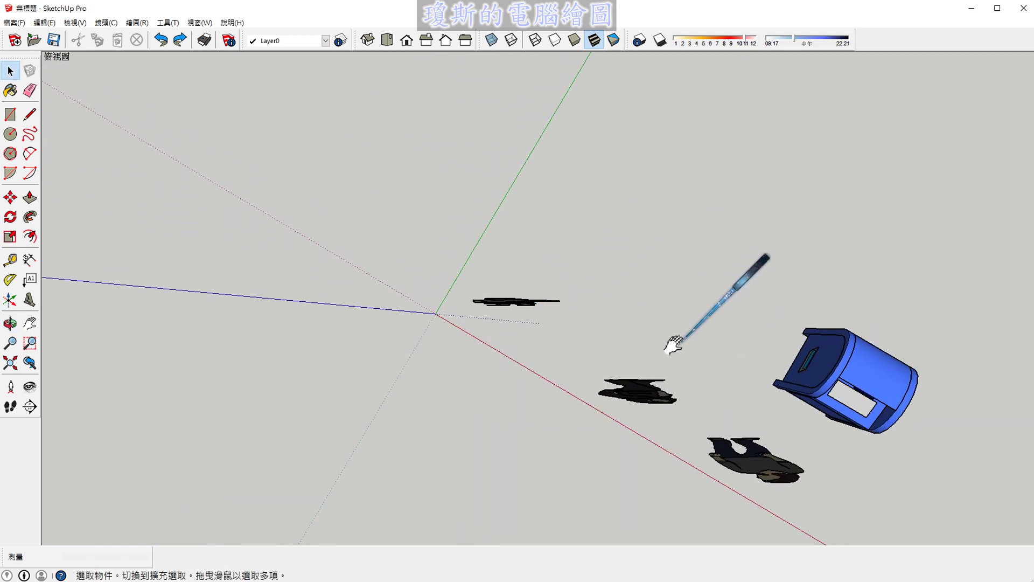
{"action": "mouse_move", "coordinate": [672, 342]}
{"action": "middle_mouse_down"}
{"action": "mouse_move", "coordinate": [550, 243]}
{"action": "mouse_move", "coordinate": [503, 175]}
{"action": "middle_mouse_up"}
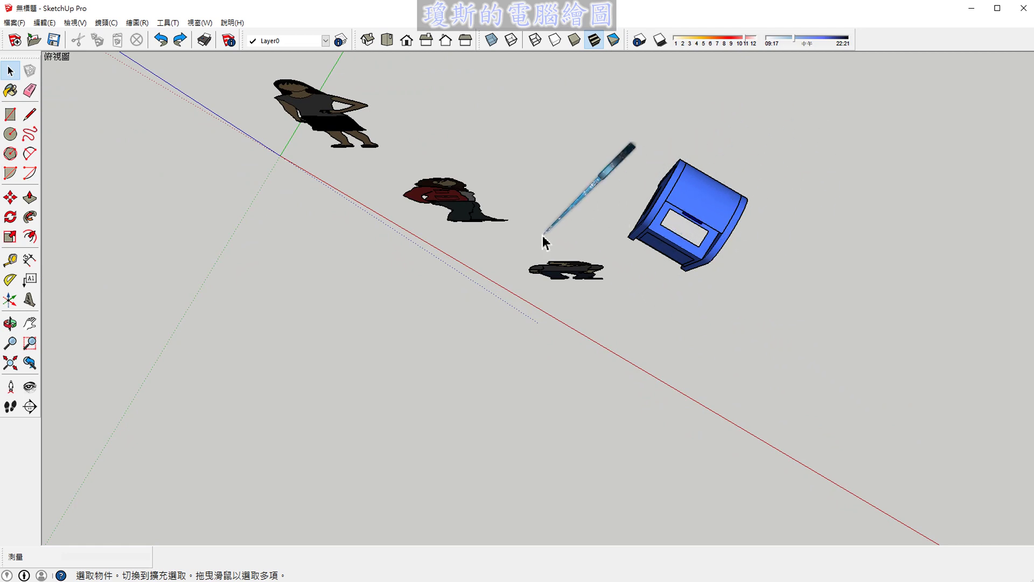
{"action": "left_click", "coordinate": [387, 40]}
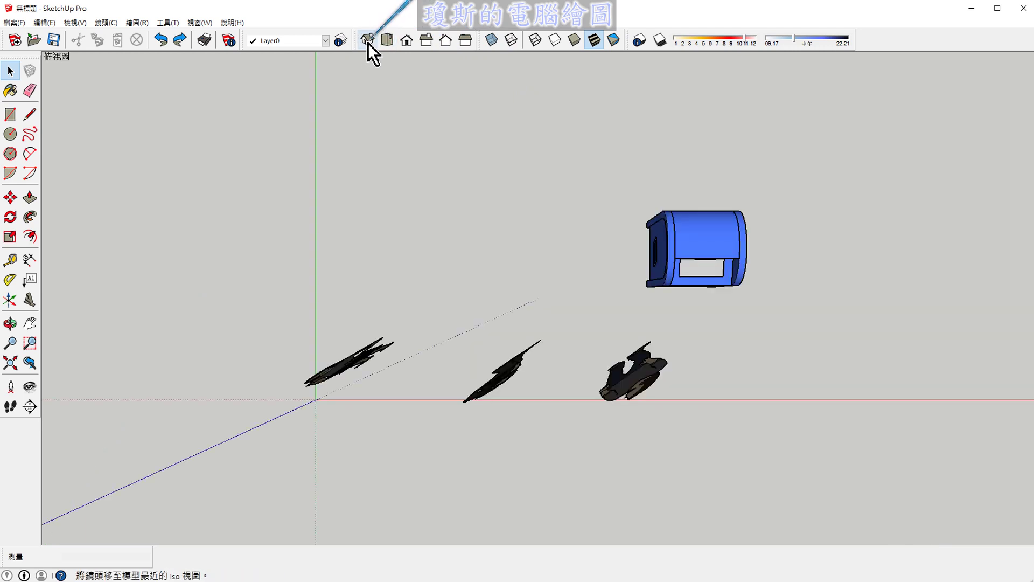
{"action": "left_click", "coordinate": [367, 40]}
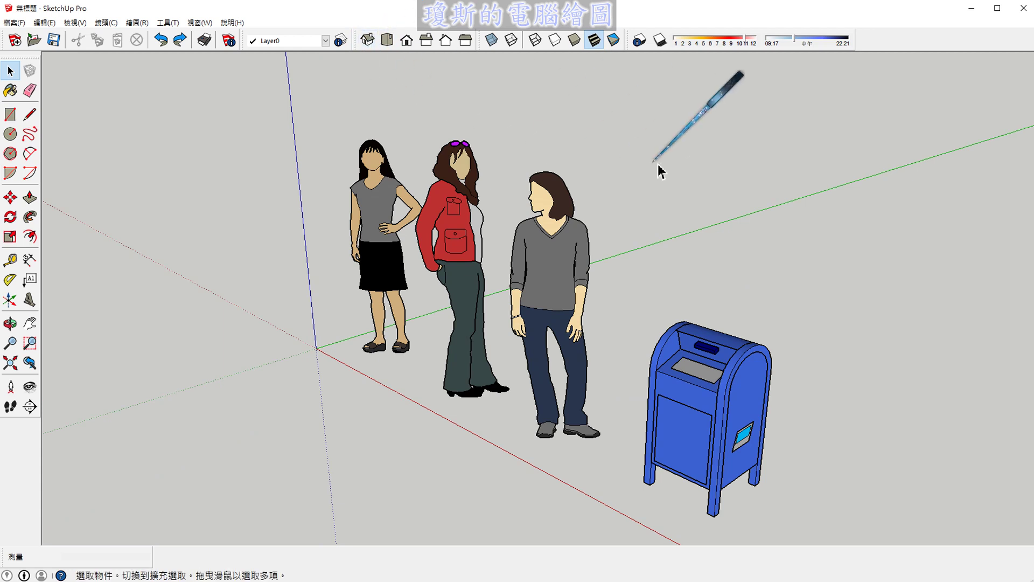
- Delete the three women and the blue mailbox, leaving empty axes viewed from the top
{"action": "mouse_move", "coordinate": [813, 141]}
{"action": "left_mouse_down"}
{"action": "mouse_move", "coordinate": [602, 303]}
{"action": "mouse_move", "coordinate": [212, 401]}
{"action": "left_mouse_up"}
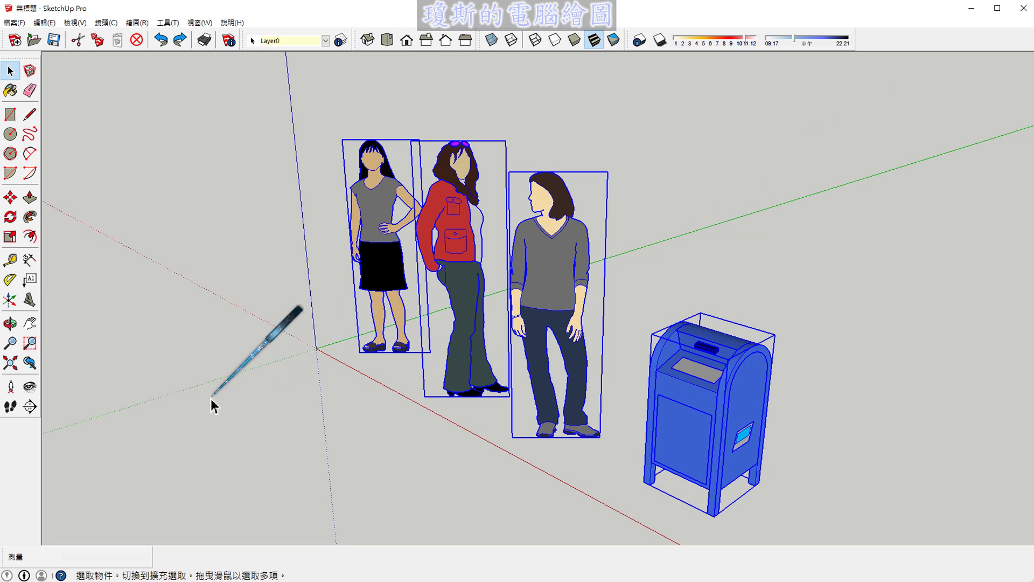
{"action": "key", "text": "Delete"}
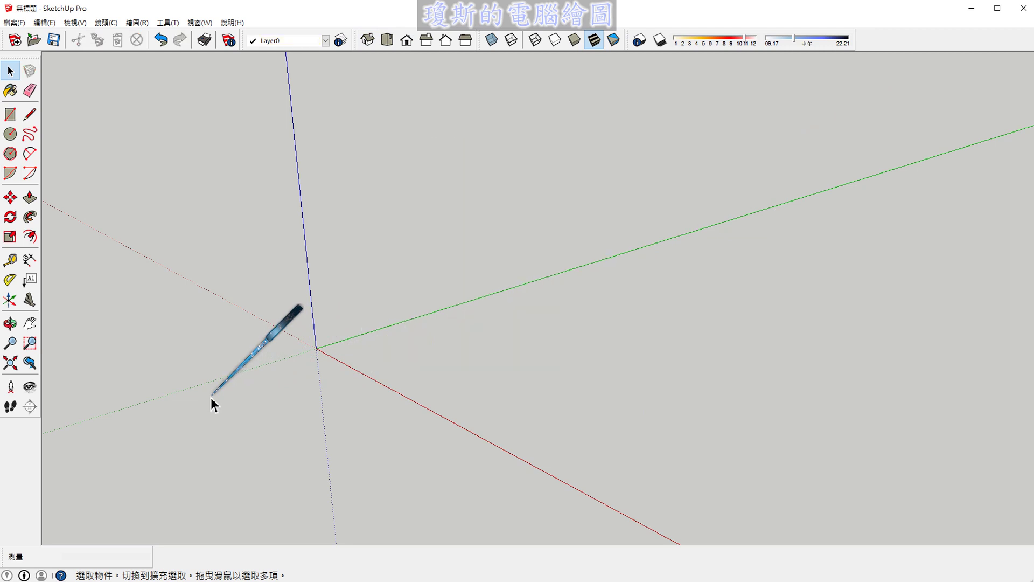
{"action": "left_click", "coordinate": [389, 43]}
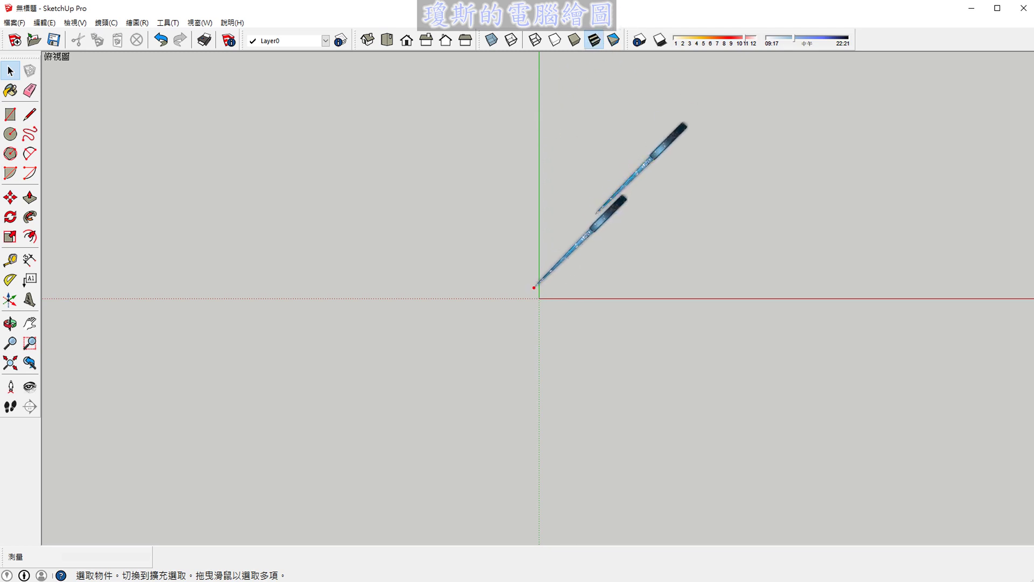
{"action": "mouse_move", "coordinate": [532, 289]}
{"action": "left_mouse_down"}
{"action": "mouse_move", "coordinate": [532, 112]}
{"action": "mouse_move", "coordinate": [546, 165]}
{"action": "left_mouse_up"}
{"action": "mouse_move", "coordinate": [482, 82]}
{"action": "left_mouse_down"}
{"action": "mouse_move", "coordinate": [530, 80]}
{"action": "mouse_move", "coordinate": [504, 97]}
{"action": "mouse_move", "coordinate": [533, 79]}
{"action": "left_mouse_up"}
{"action": "left_click_drag", "start_coordinate": [569, 54], "coordinate": [455, 126]}
{"action": "mouse_move", "coordinate": [537, 301]}
{"action": "left_mouse_down"}
{"action": "mouse_move", "coordinate": [748, 289]}
{"action": "mouse_move", "coordinate": [754, 338]}
{"action": "left_mouse_up"}
{"action": "mouse_move", "coordinate": [822, 288]}
{"action": "left_mouse_down"}
{"action": "mouse_move", "coordinate": [882, 278]}
{"action": "mouse_move", "coordinate": [865, 315]}
{"action": "left_mouse_up"}
{"action": "left_click_drag", "start_coordinate": [909, 276], "coordinate": [956, 299]}
{"action": "left_click_drag", "start_coordinate": [966, 258], "coordinate": [885, 322]}
{"action": "left_click_drag", "start_coordinate": [545, 298], "coordinate": [542, 302]}
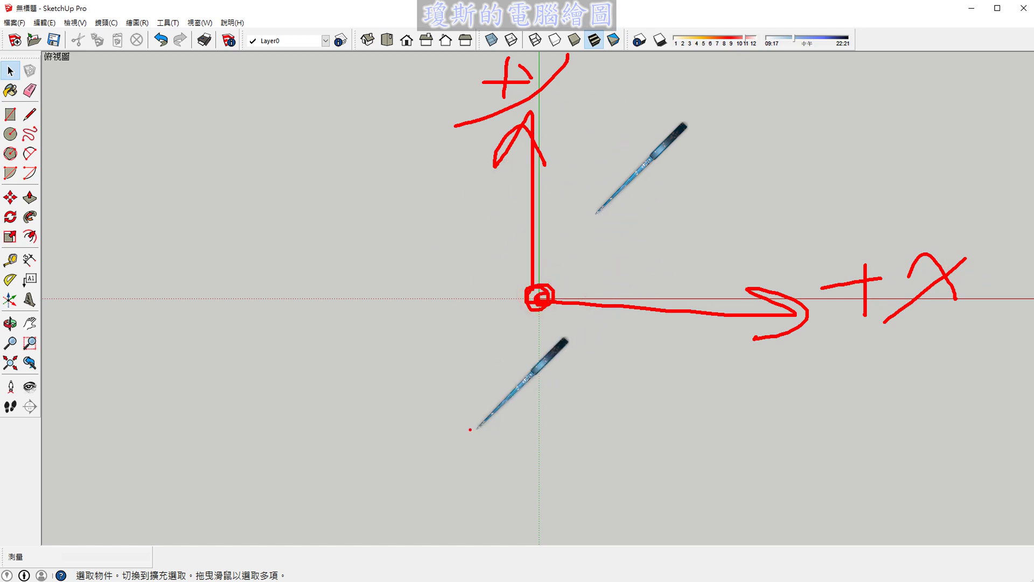
{"action": "left_click_drag", "start_coordinate": [442, 409], "coordinate": [505, 473]}
{"action": "left_click_drag", "start_coordinate": [535, 413], "coordinate": [531, 477]}
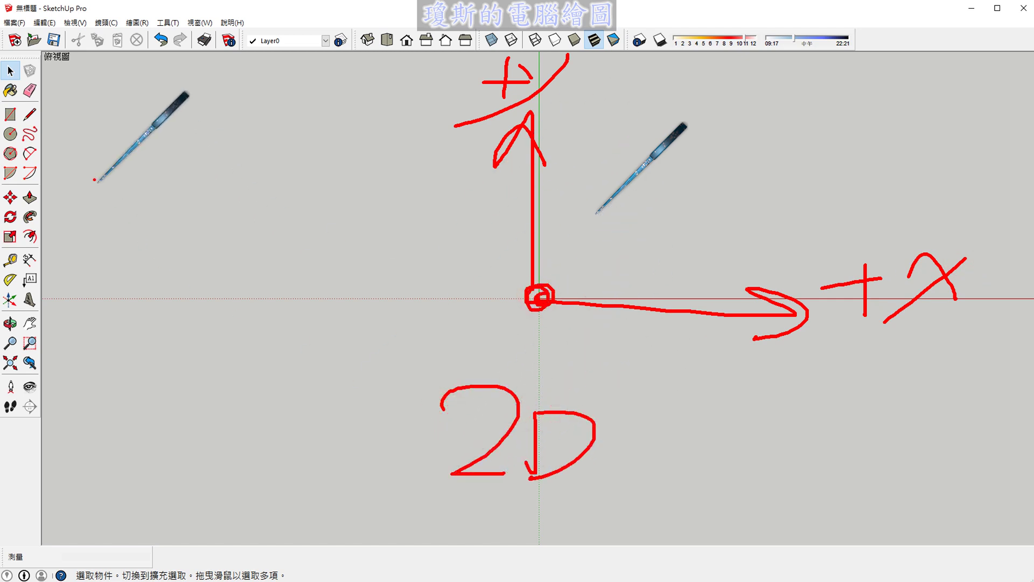
{"action": "mouse_move", "coordinate": [42, 103]}
{"action": "left_mouse_down"}
{"action": "mouse_move", "coordinate": [5, 116]}
{"action": "mouse_move", "coordinate": [2, 150]}
{"action": "mouse_move", "coordinate": [34, 99]}
{"action": "left_mouse_up"}
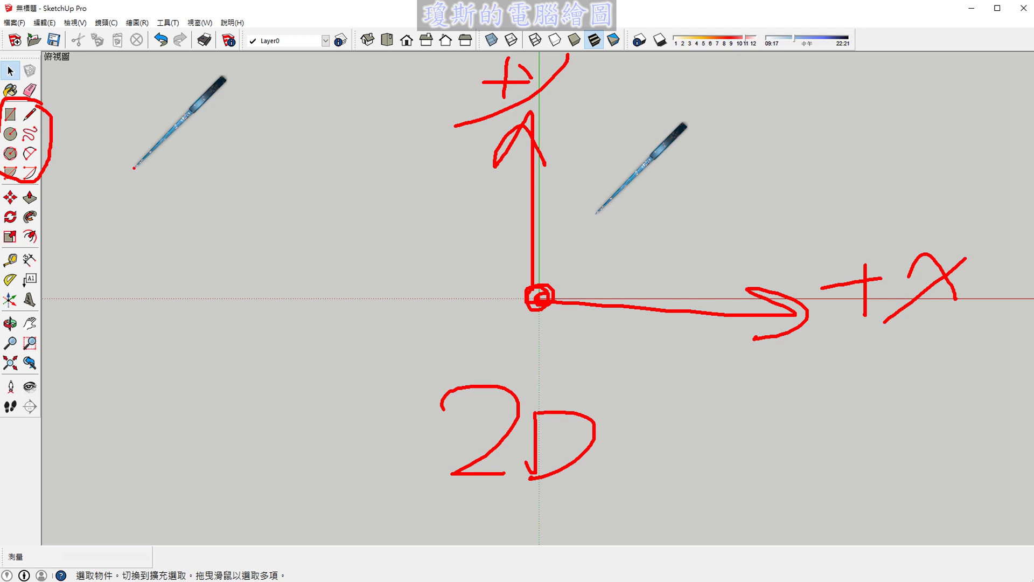
{"action": "key", "text": "Escape"}
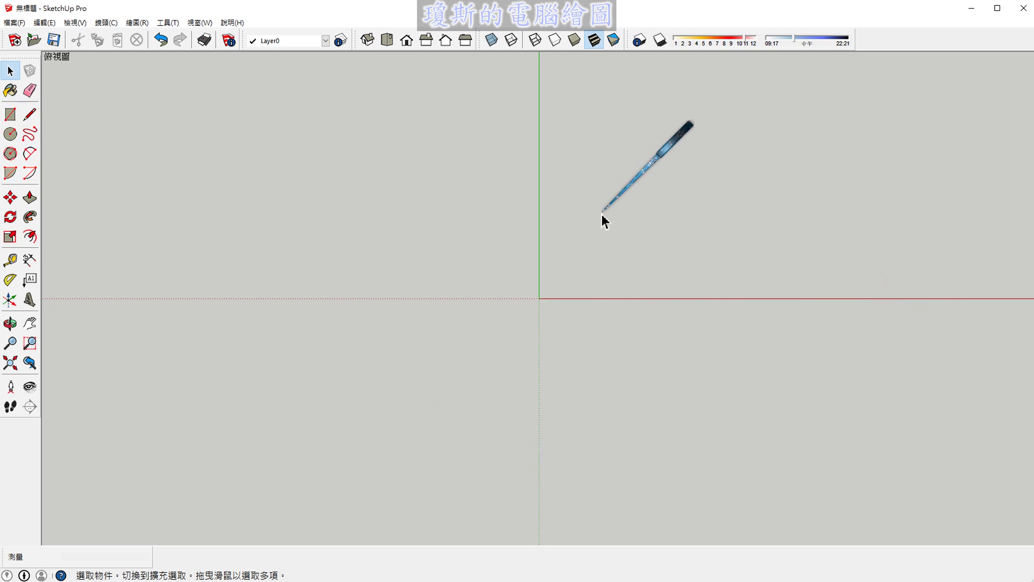